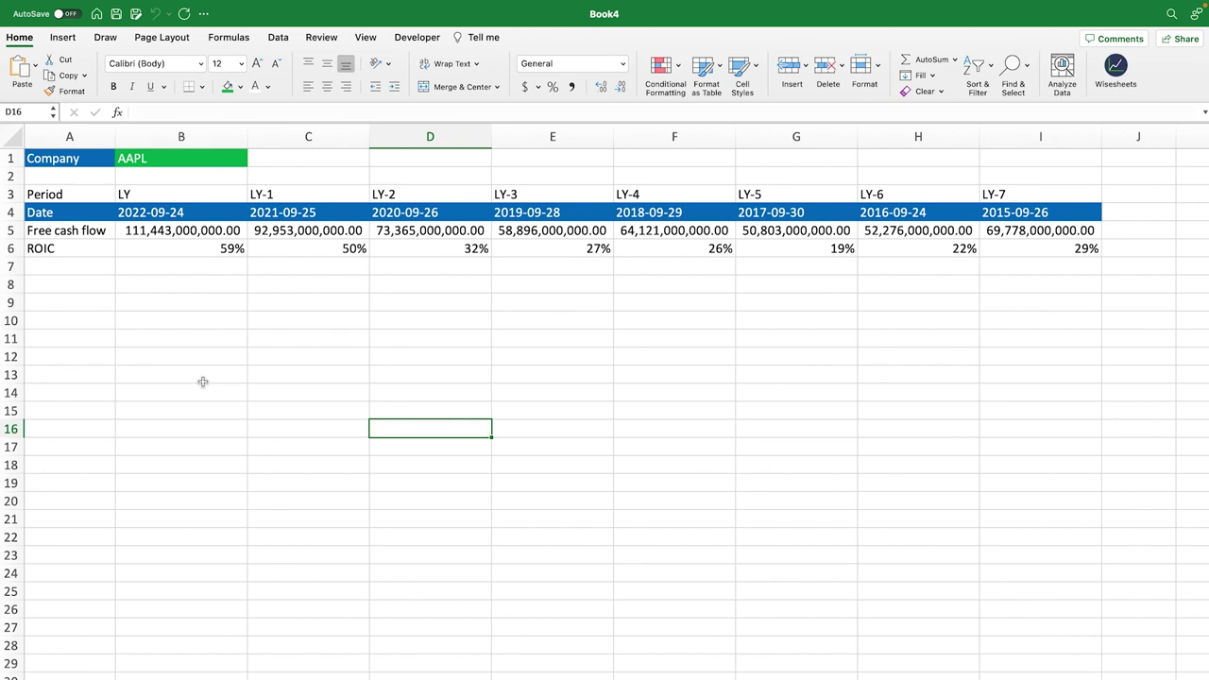
left_click_drag(180, 195, 1038, 199)
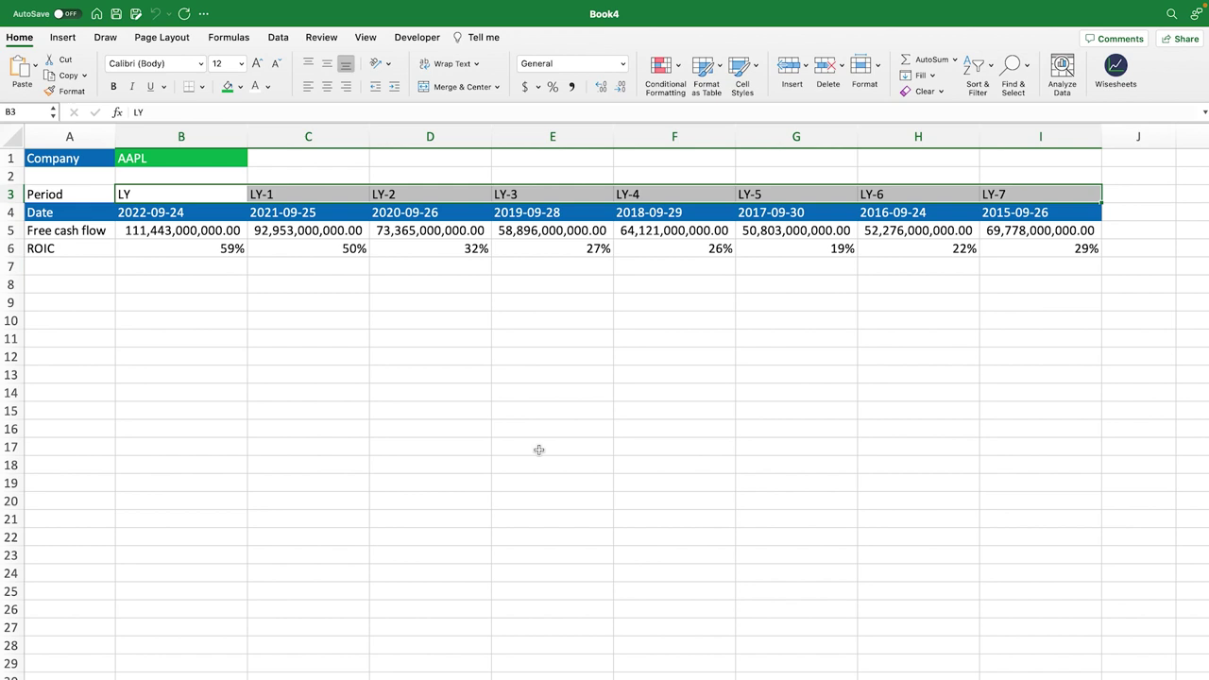
left_click(181, 160)
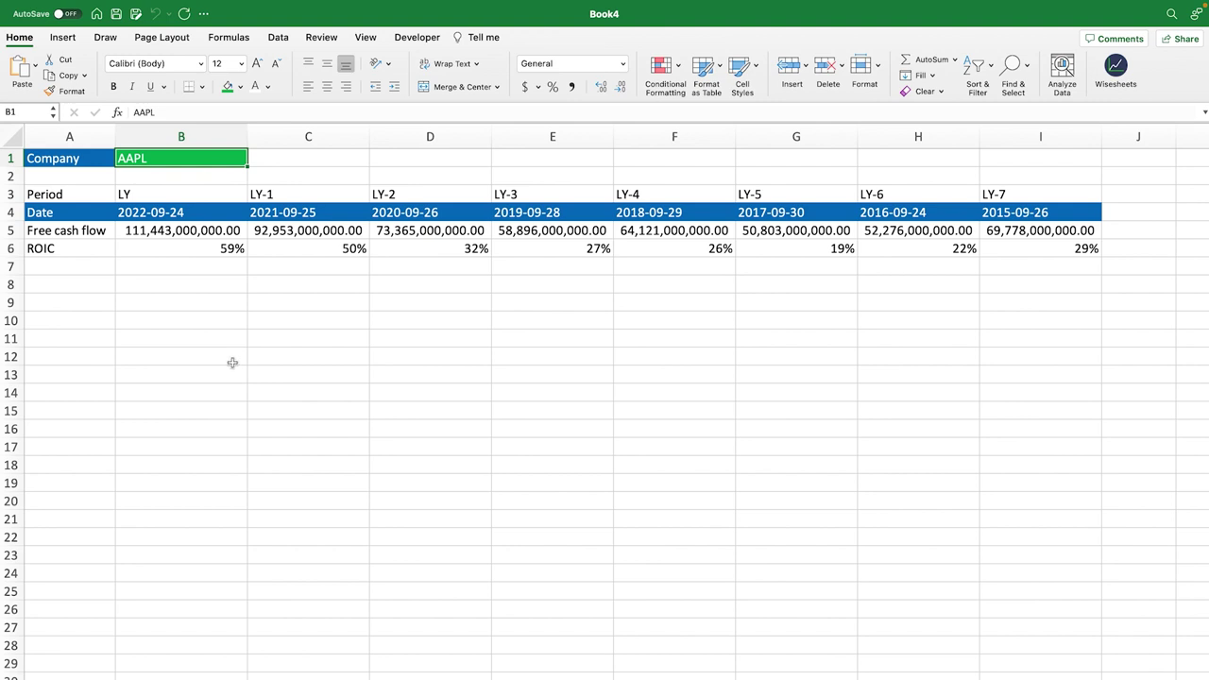
left_click(74, 253)
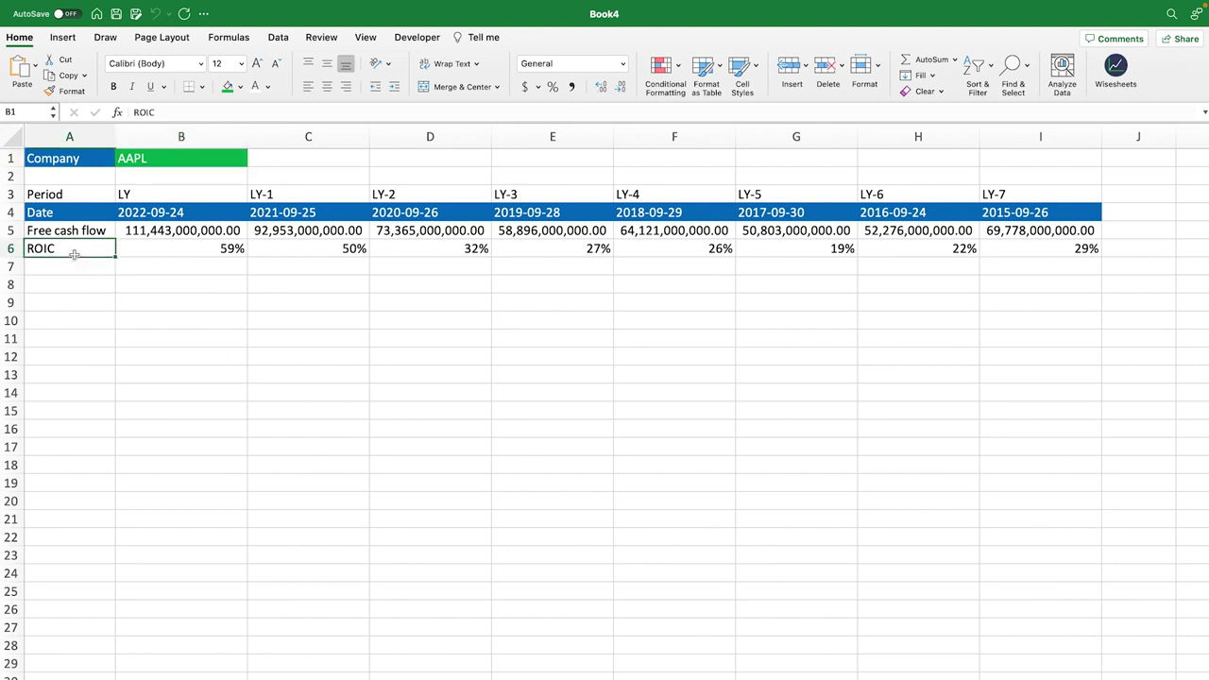
left_click(182, 160)
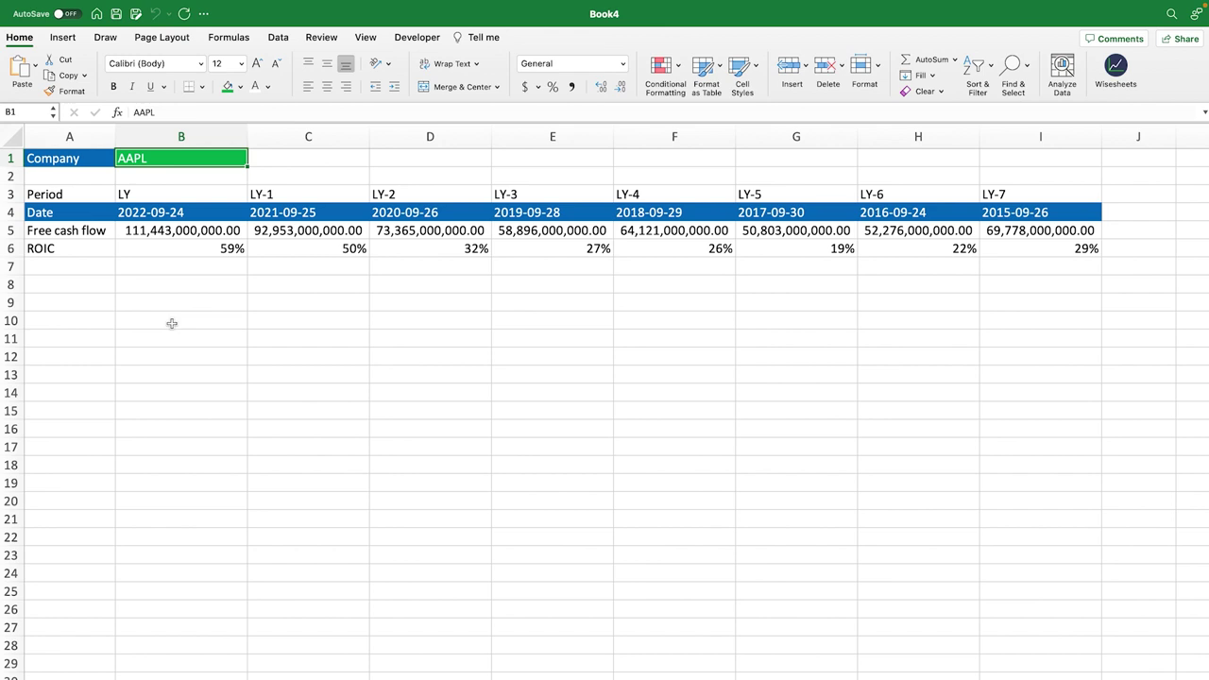
left_click(167, 228)
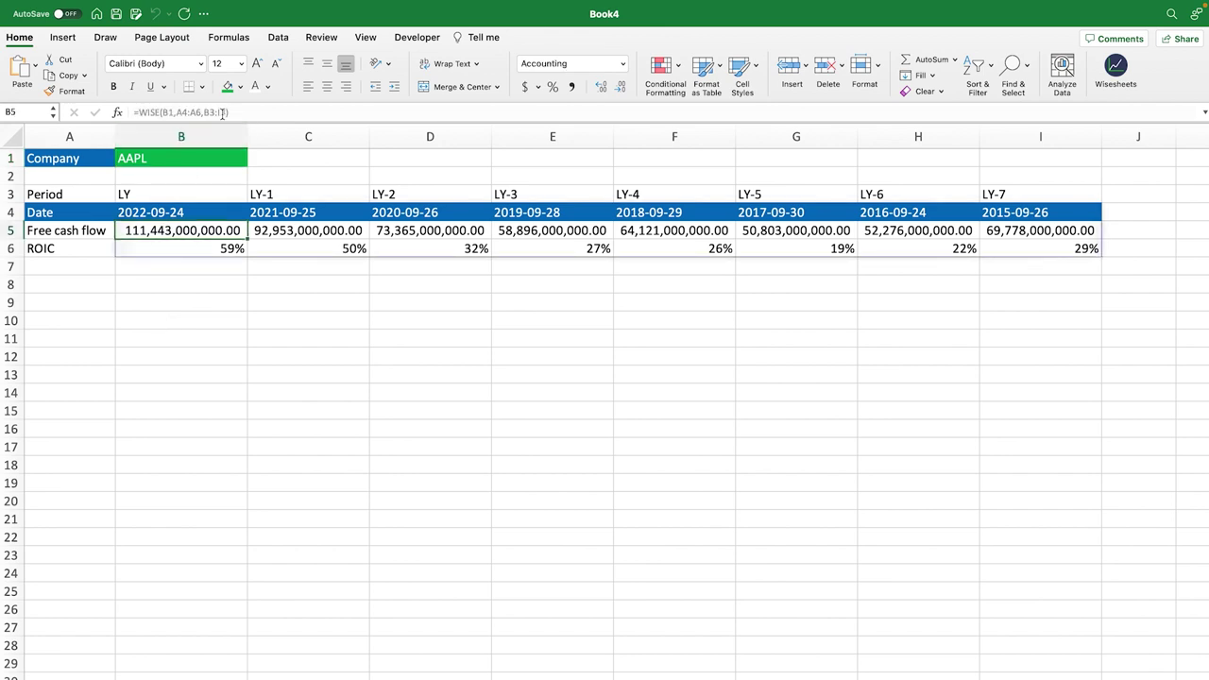
double_click(167, 212)
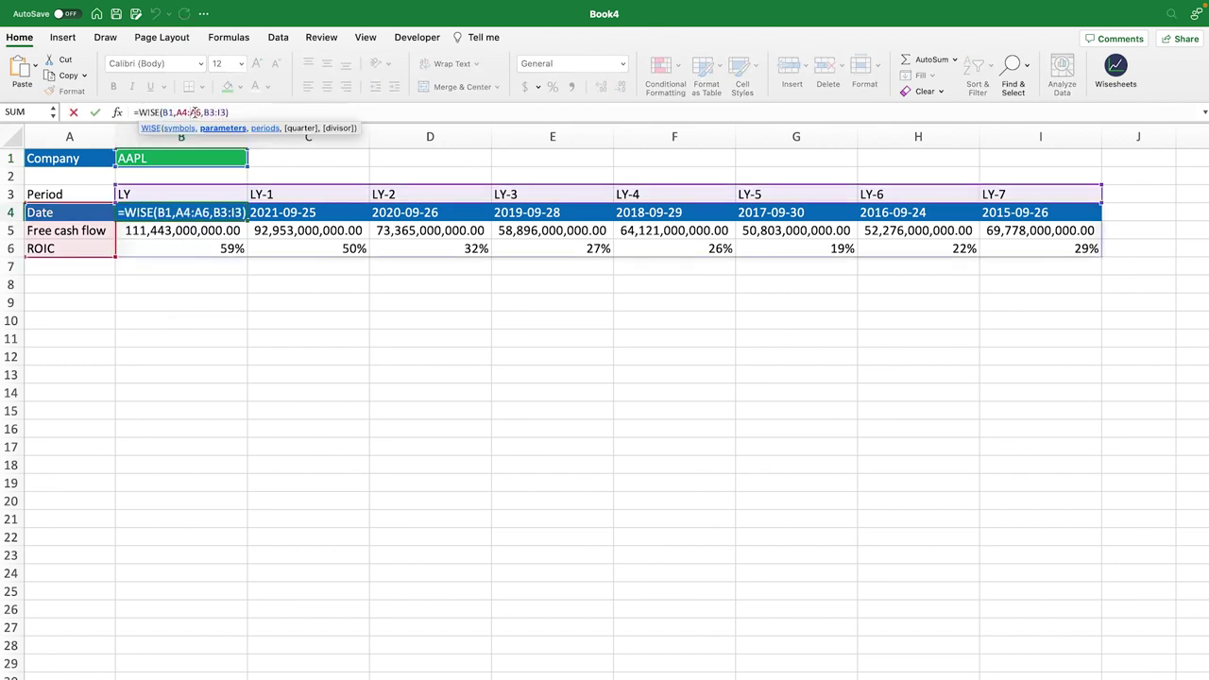
key("Return")
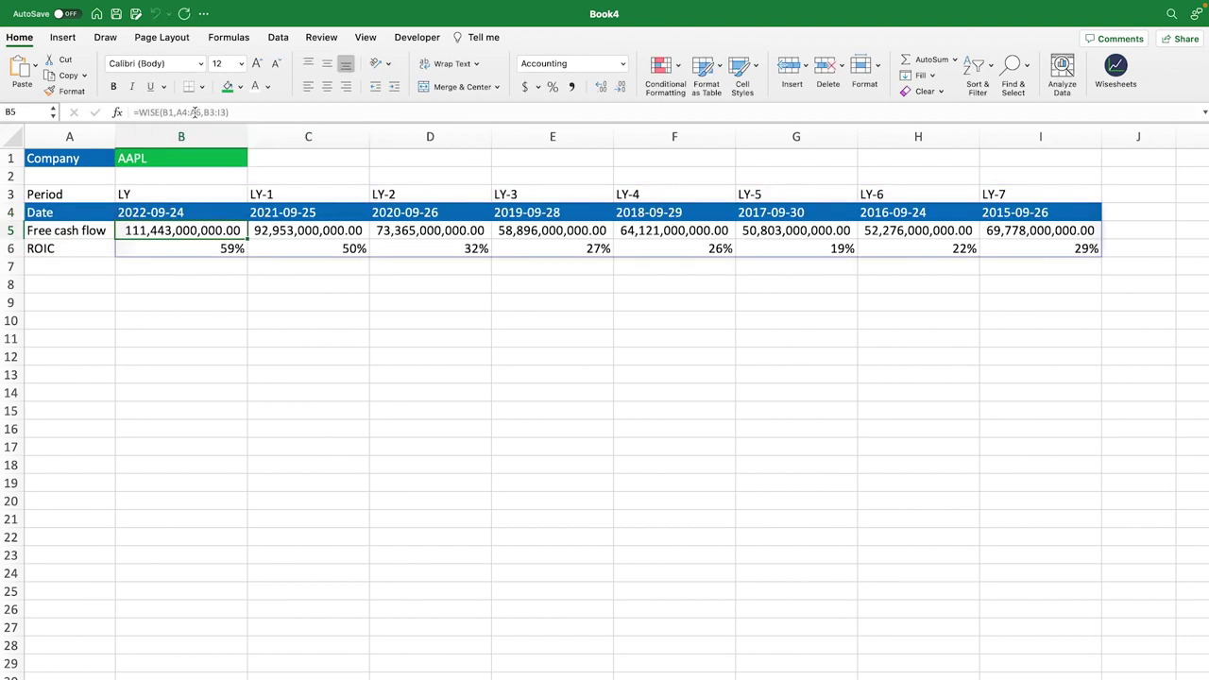
left_click(172, 213)
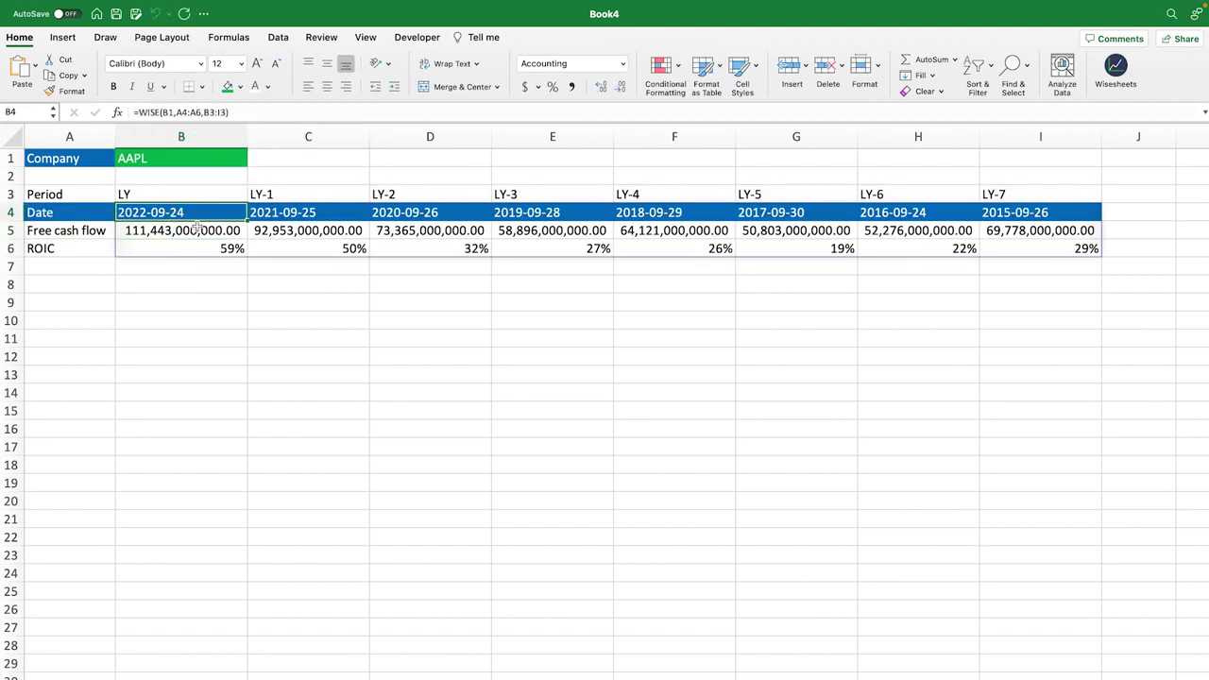
left_click(162, 160)
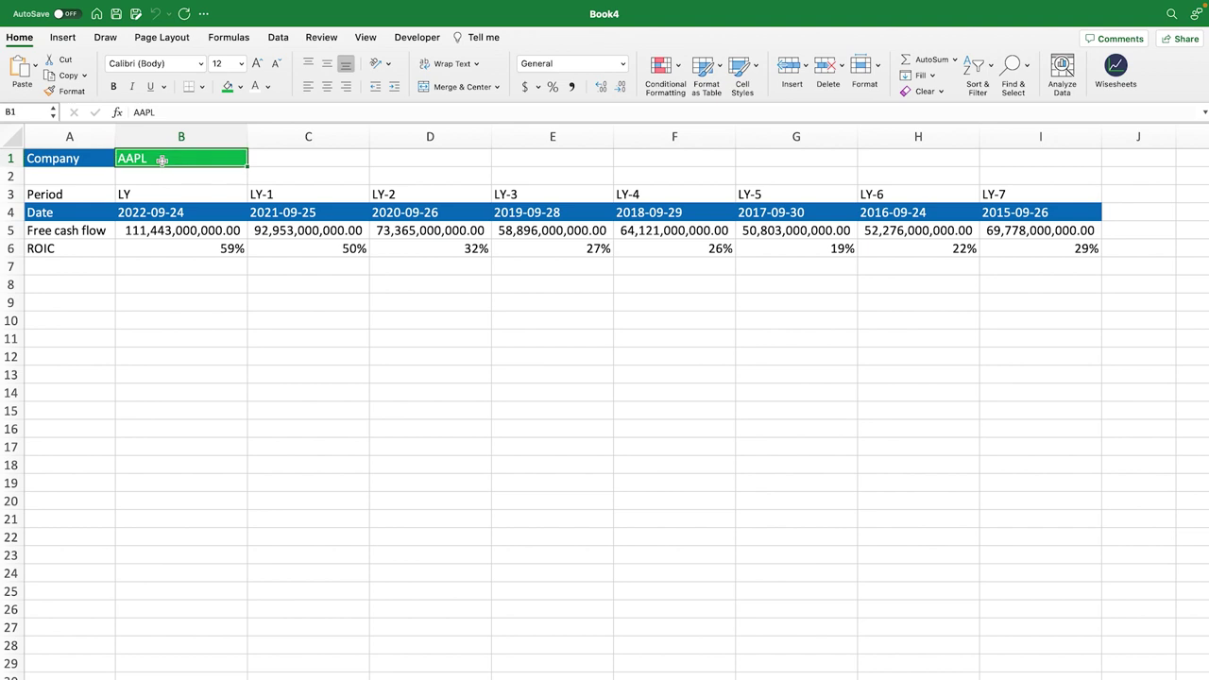
left_click(183, 231)
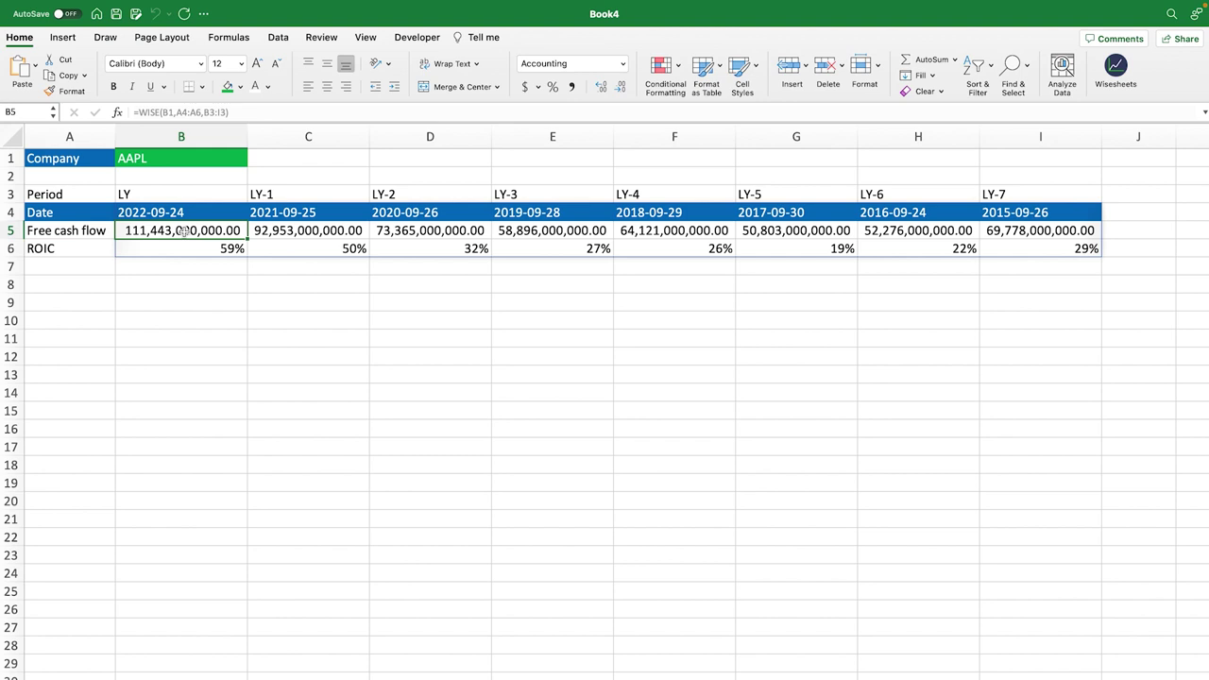
left_click_drag(183, 231, 1077, 242)
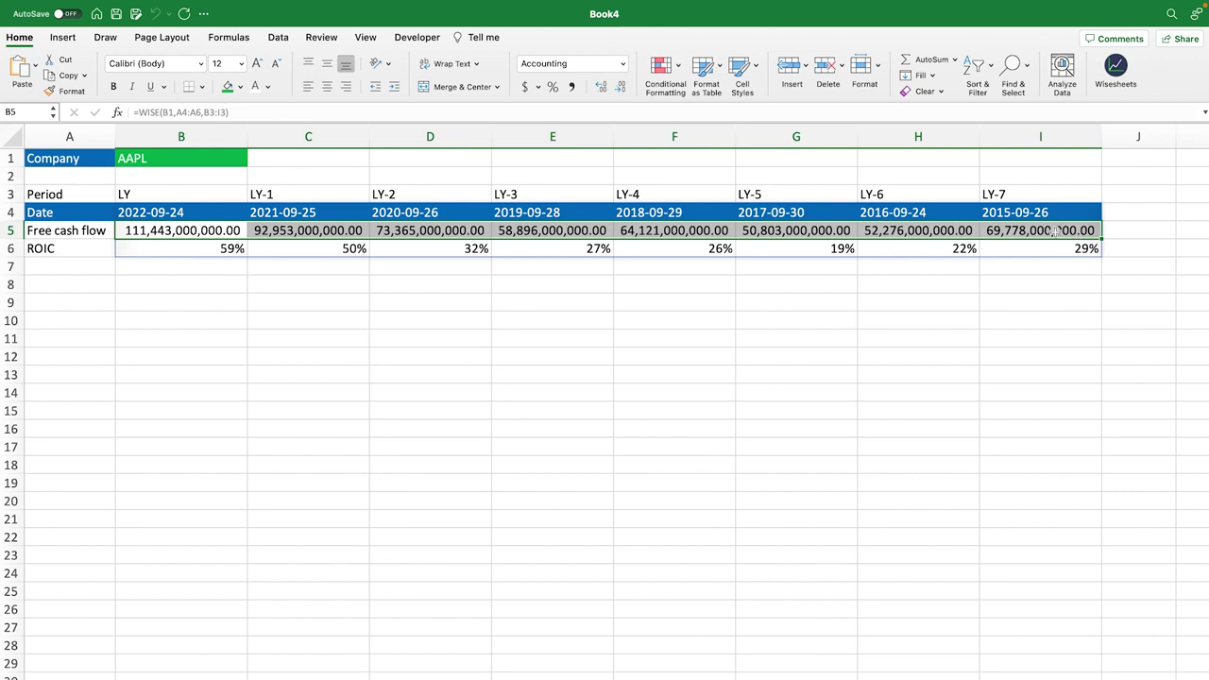
left_click(1054, 233)
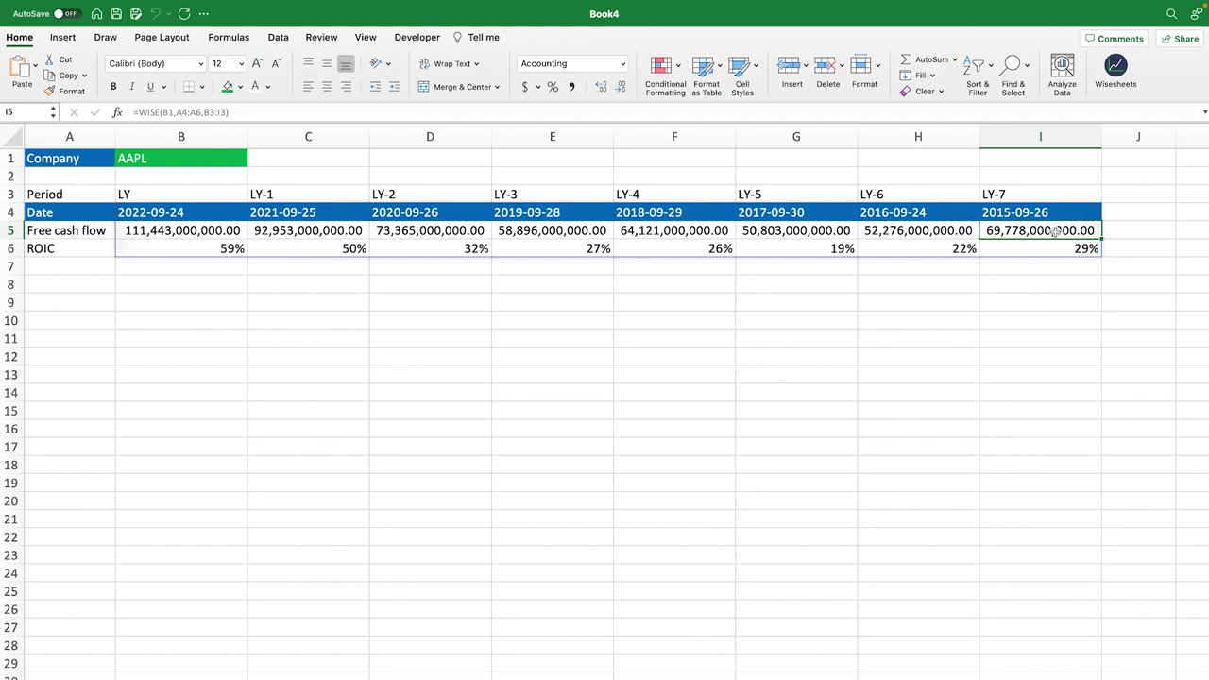
key("Right")
key("Left")
left_click(800, 230)
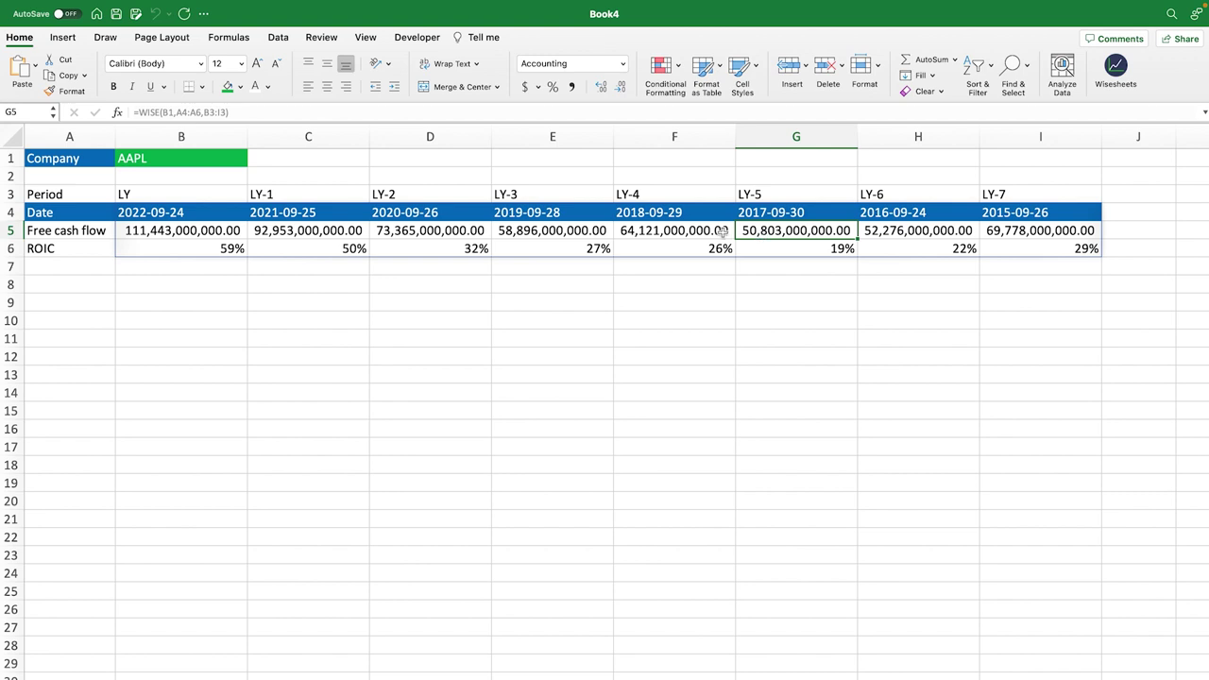
left_click(678, 233)
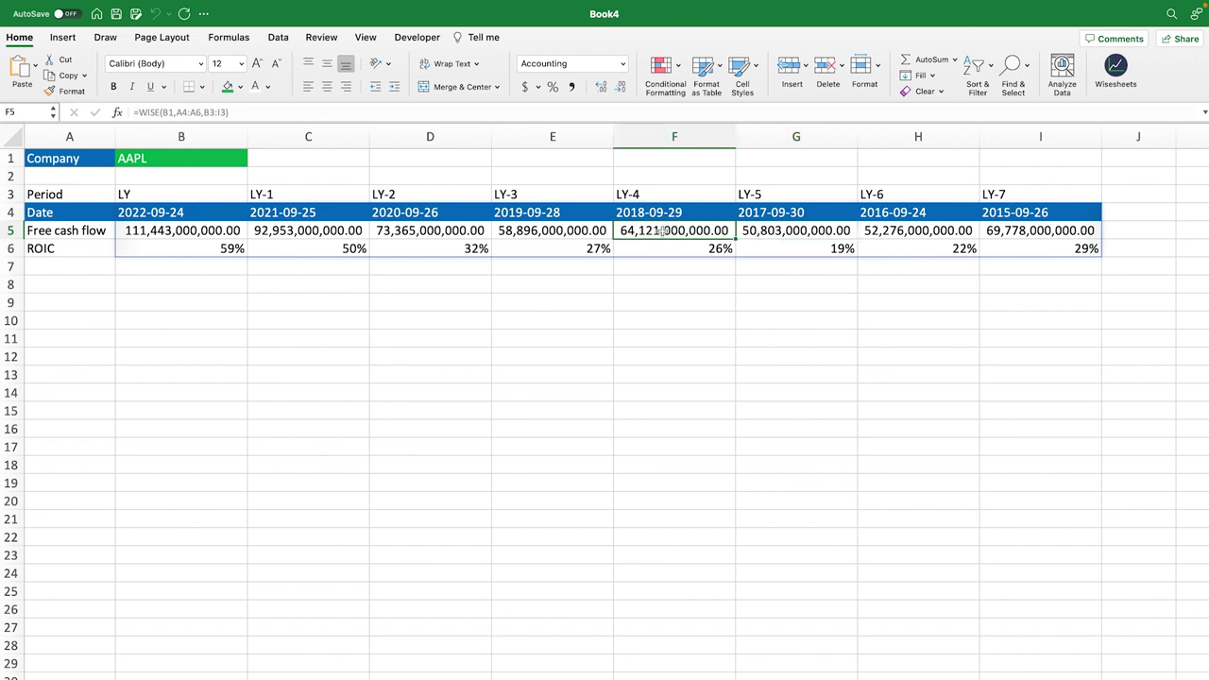
left_click(593, 231)
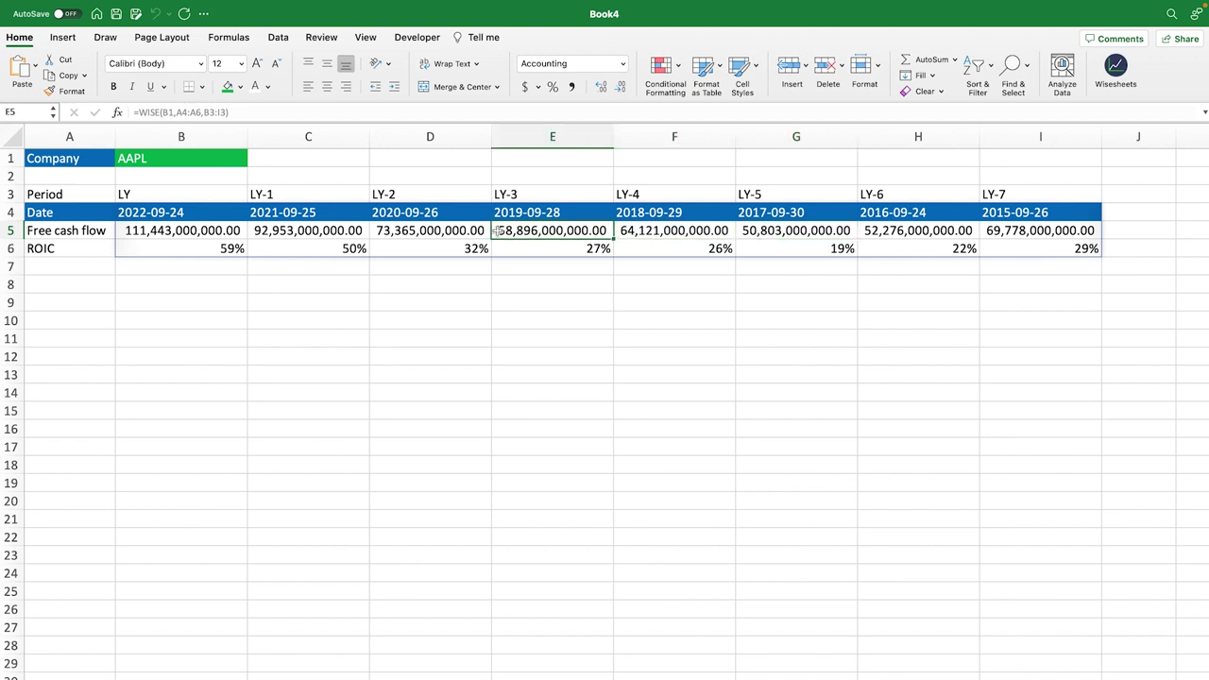
left_click(452, 237)
left_click(311, 236)
left_click(206, 232)
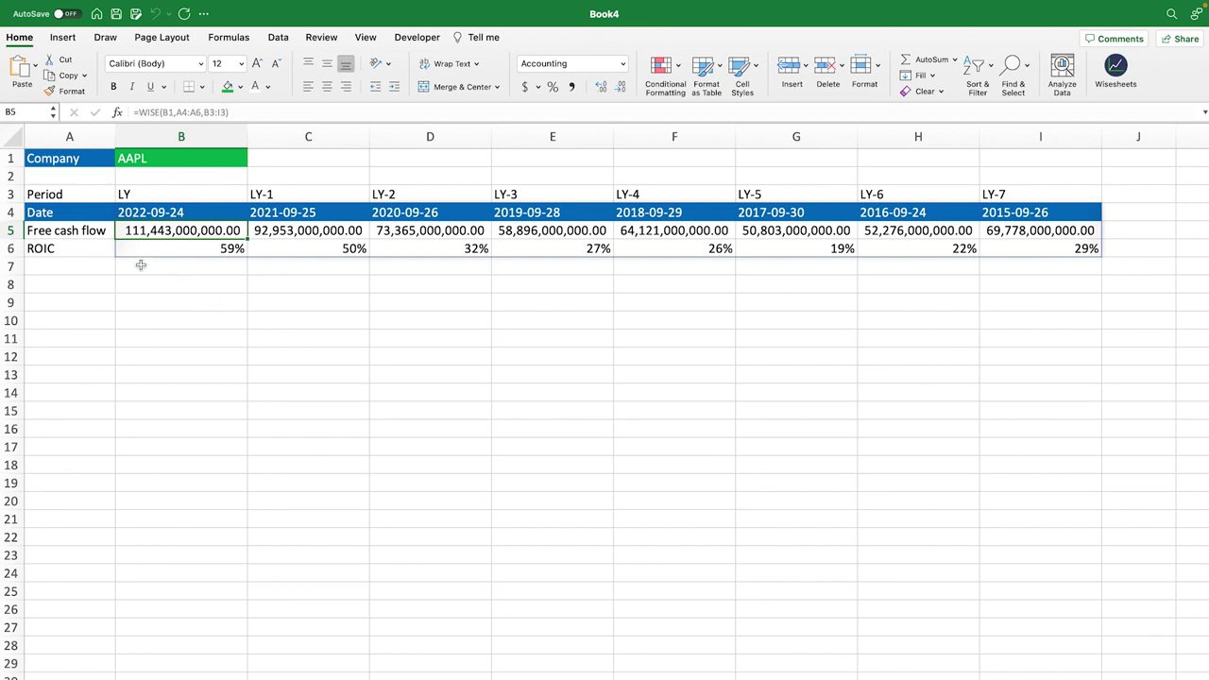
left_click(75, 259)
left_click(77, 249)
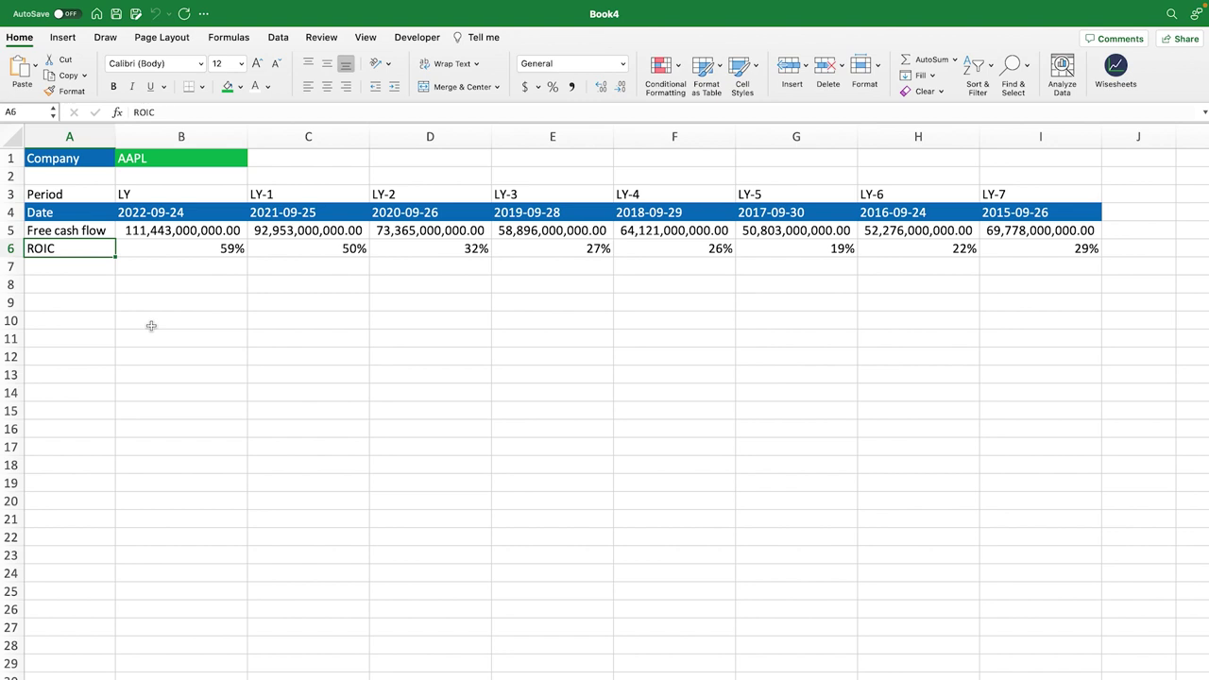
Review the free cash flow and ROIC values from LY-7 through the most recent years
left_click(1055, 237)
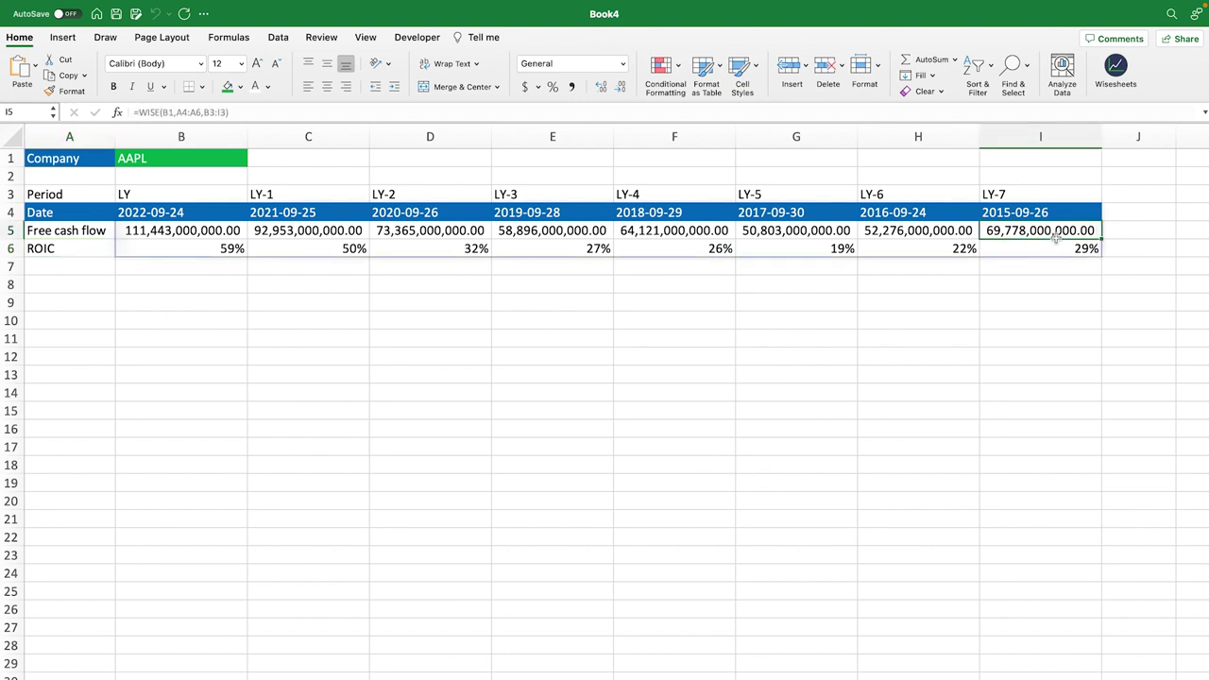
left_click(1059, 254)
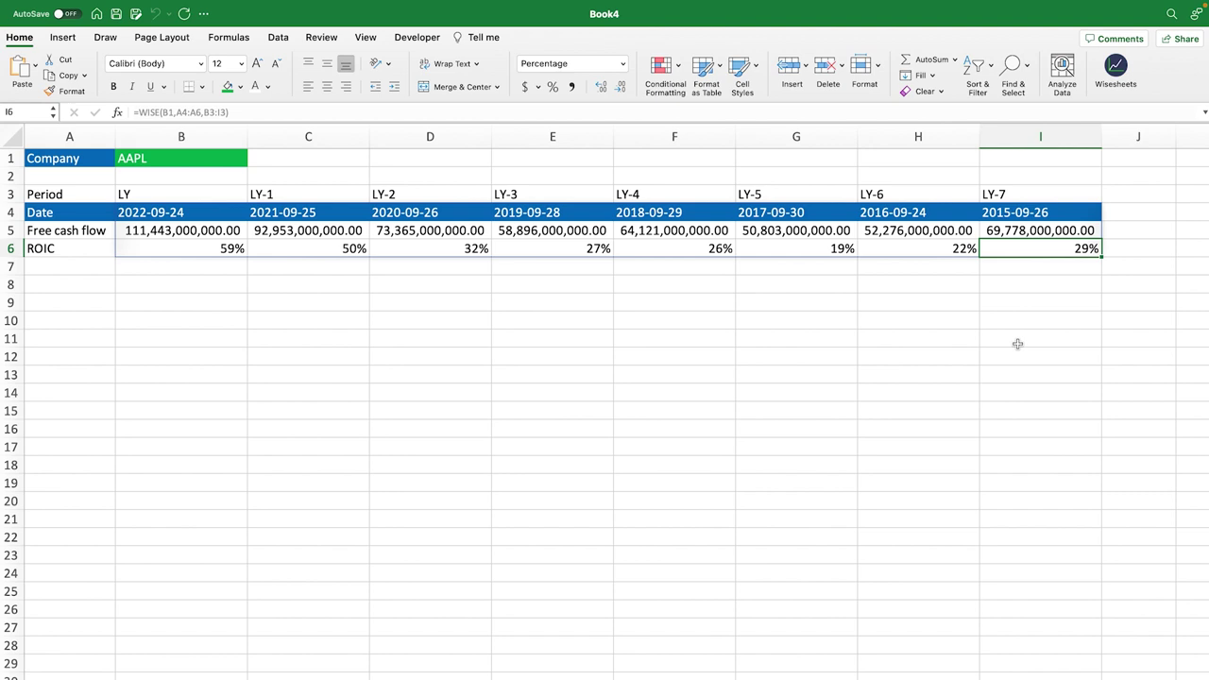
key("Left")
key("Left")
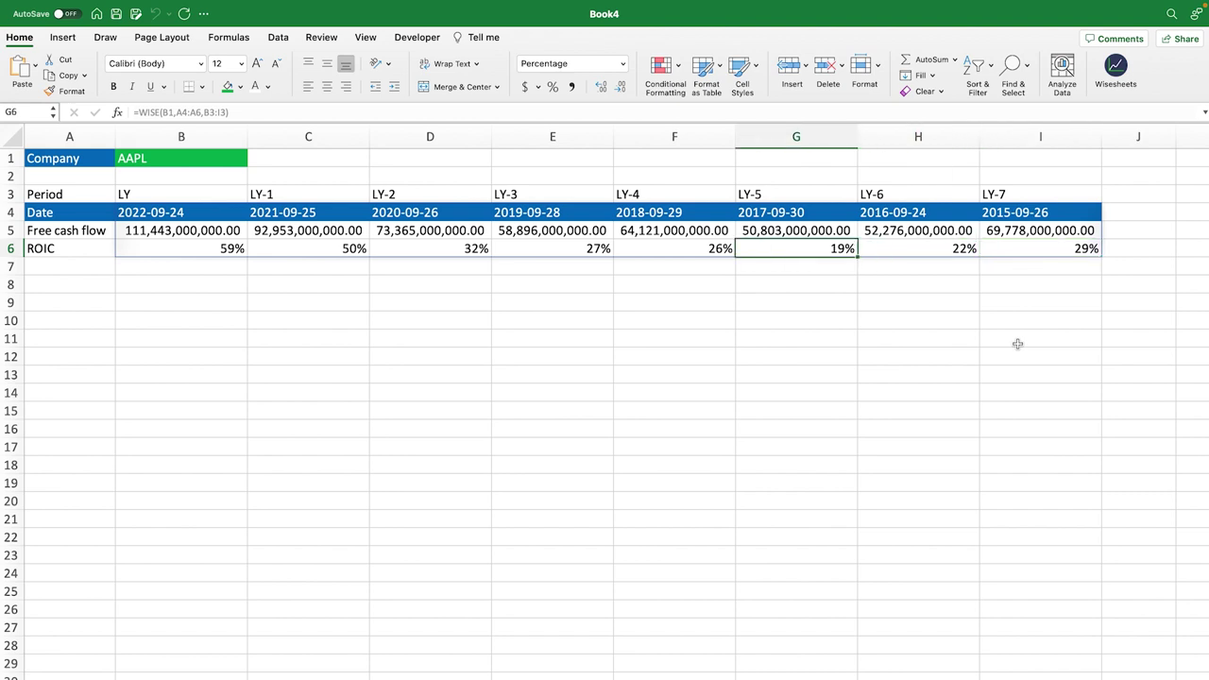
key("Left")
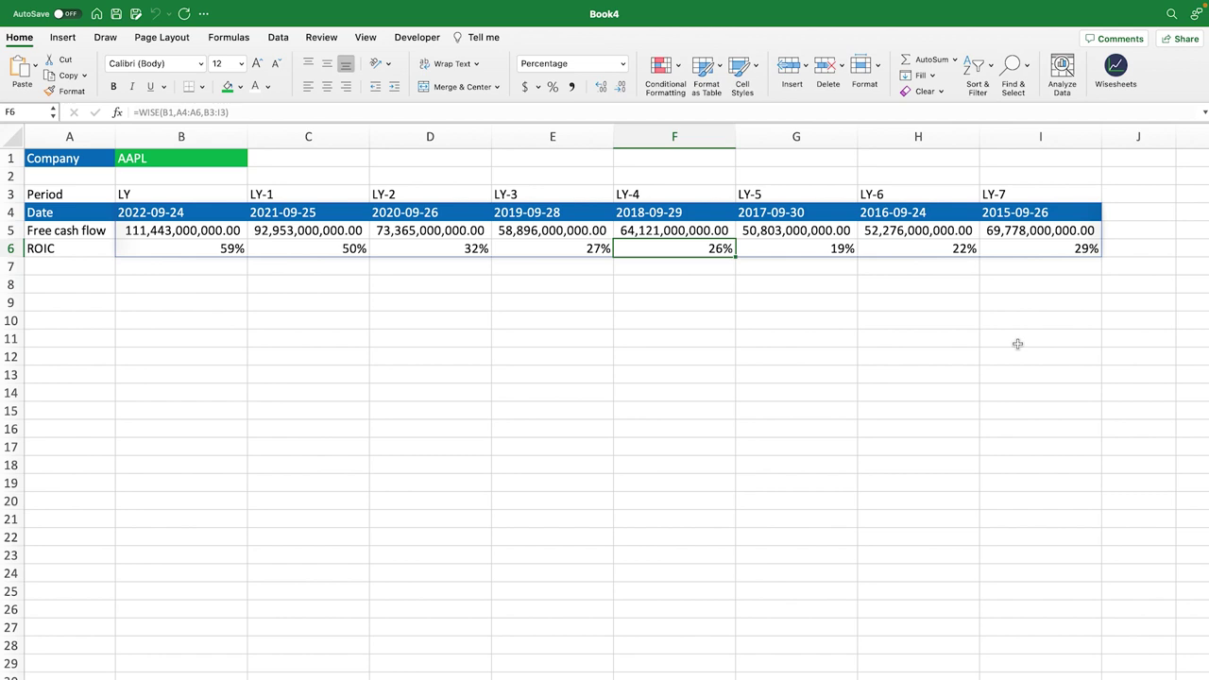
key("Left")
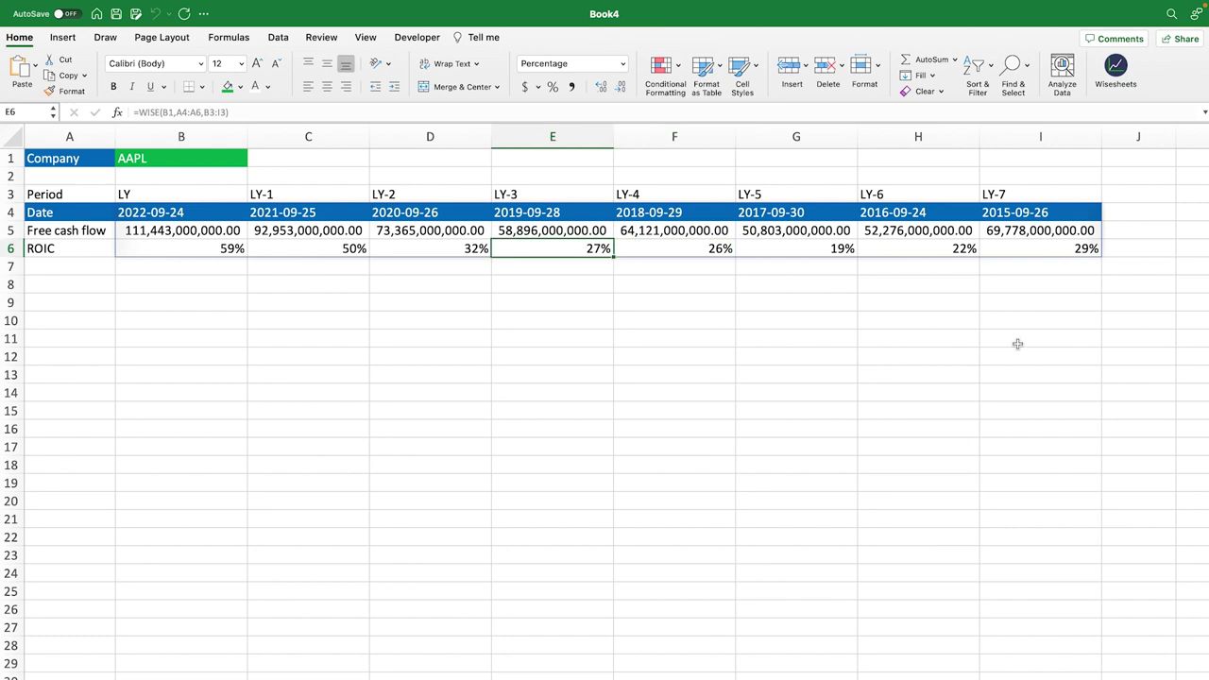
key("Left")
key("Left")
key("Left")
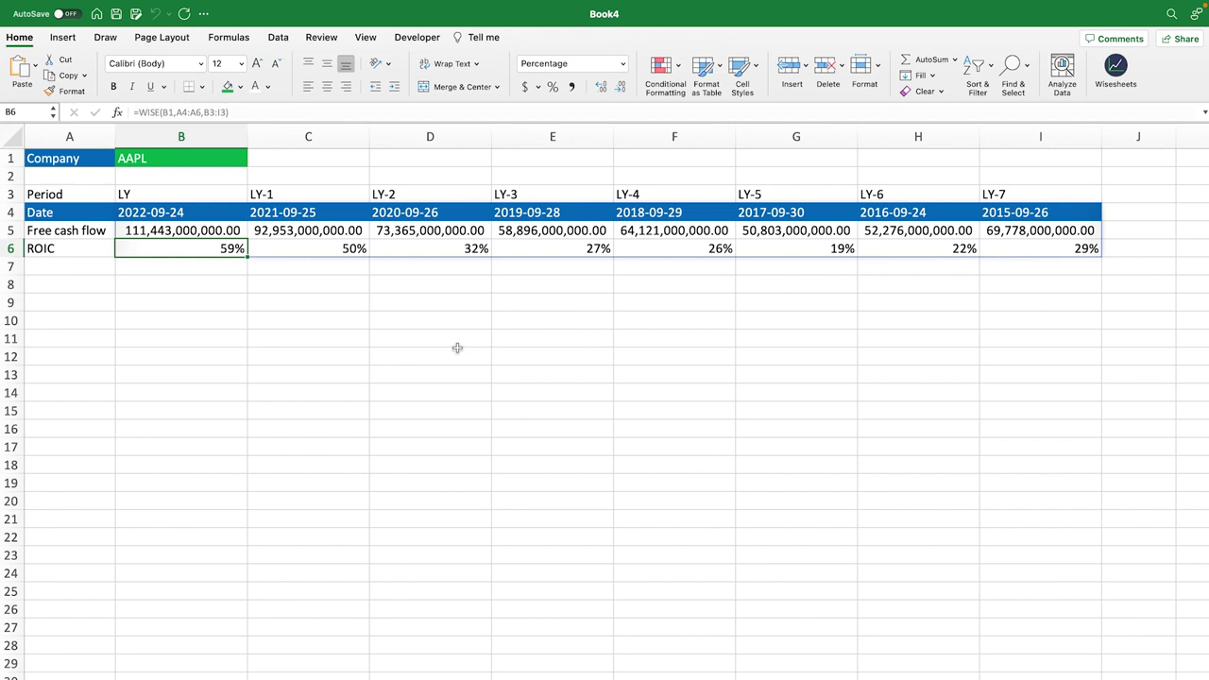
left_click_drag(178, 230, 1022, 219)
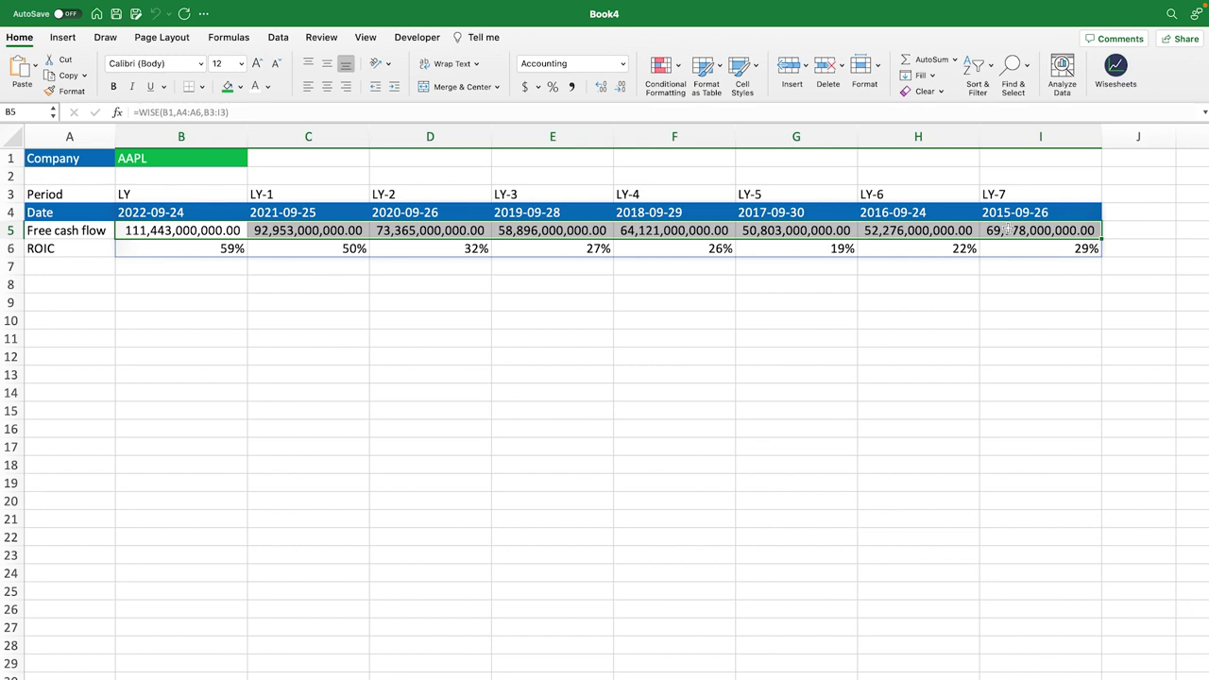
left_click_drag(1028, 249, 232, 258)
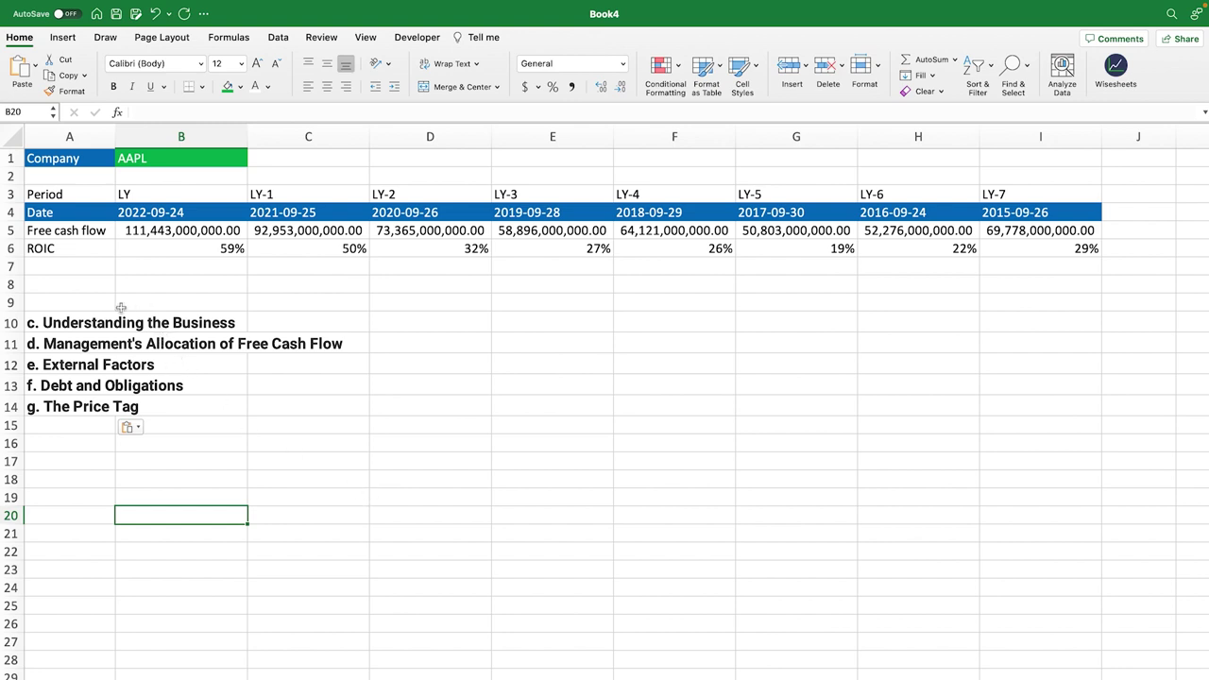
Select the free cash flow values and go through the section headings c. through f
left_click(66, 326)
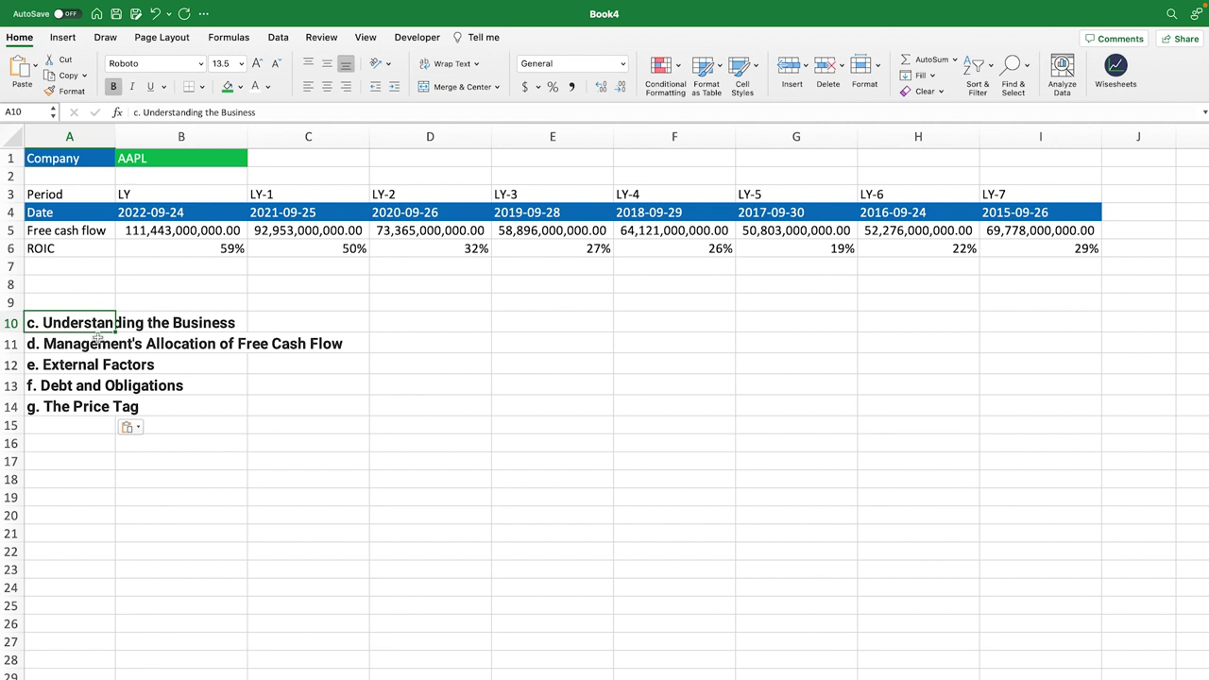
left_click_drag(123, 231, 1075, 230)
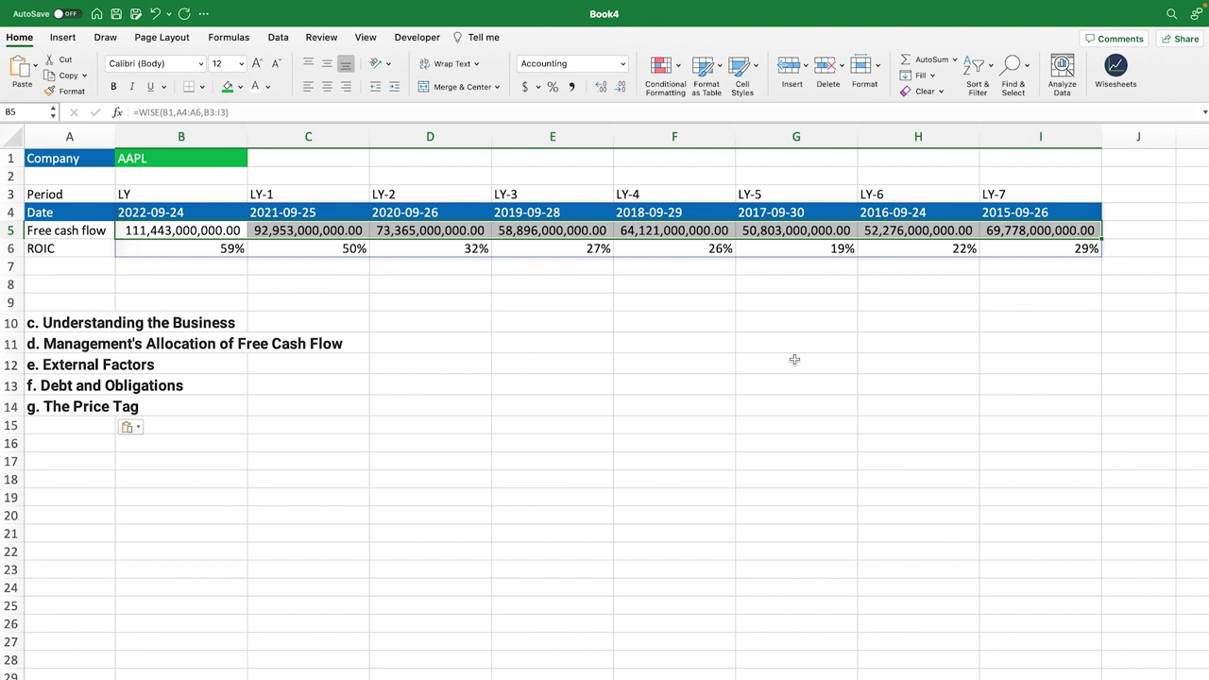
left_click(100, 319)
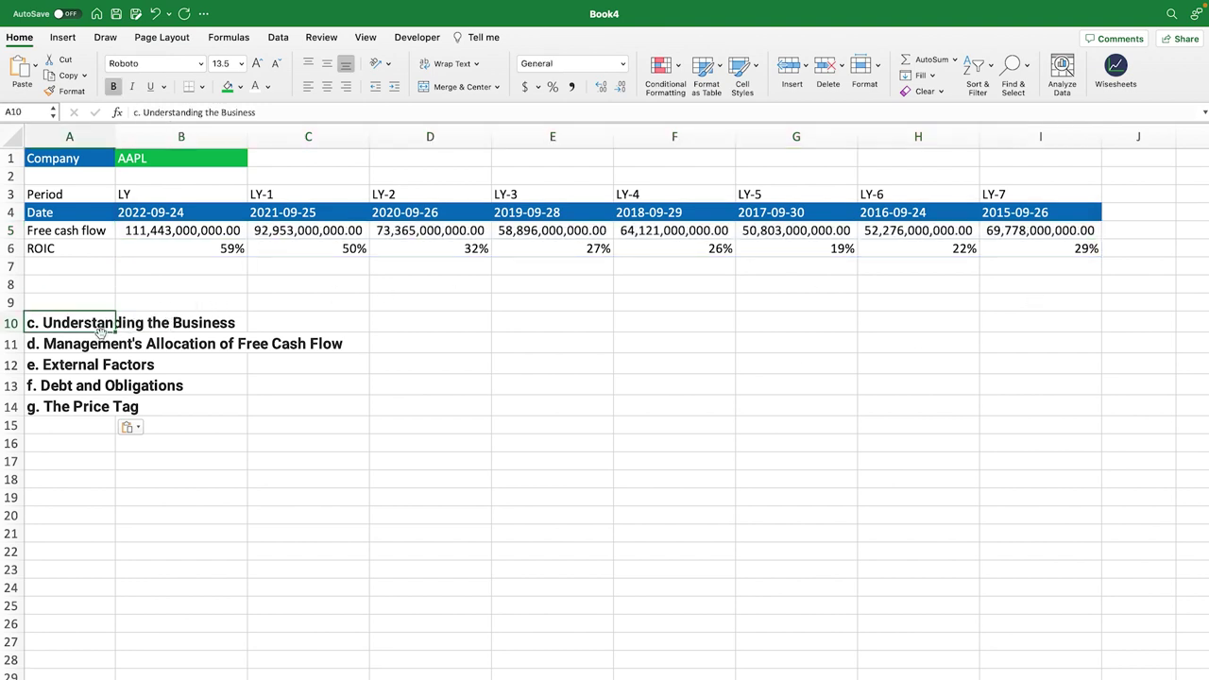
left_click(102, 336)
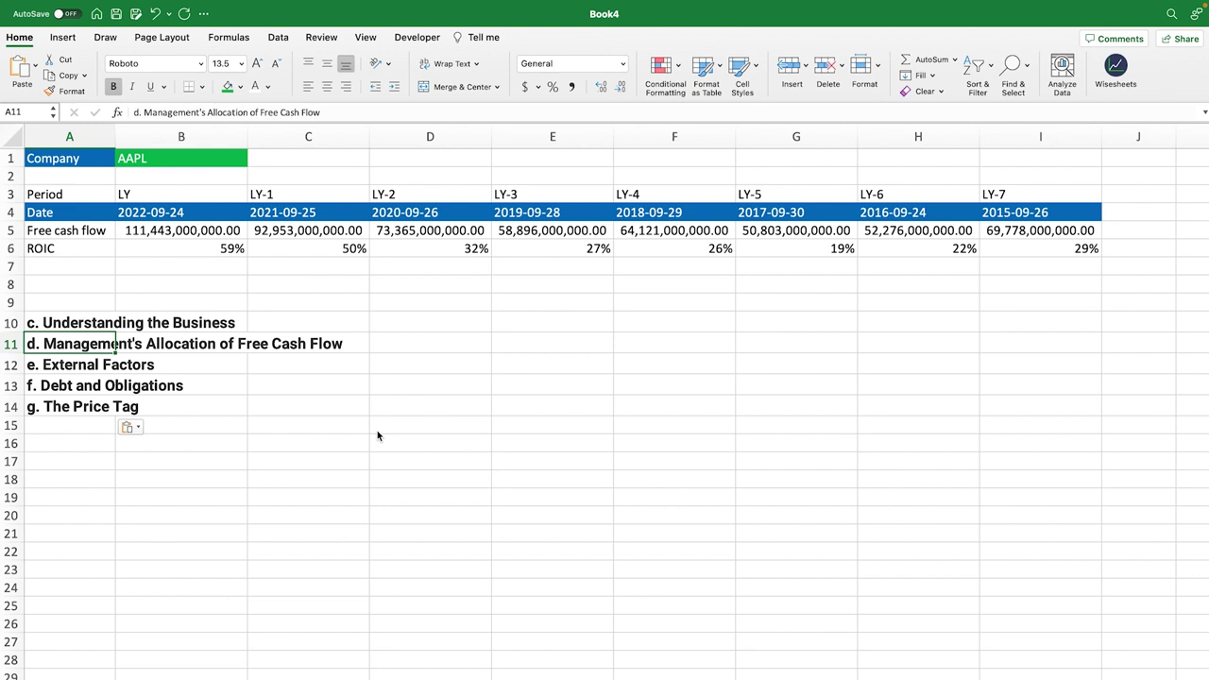
left_click(346, 427)
left_click(68, 367)
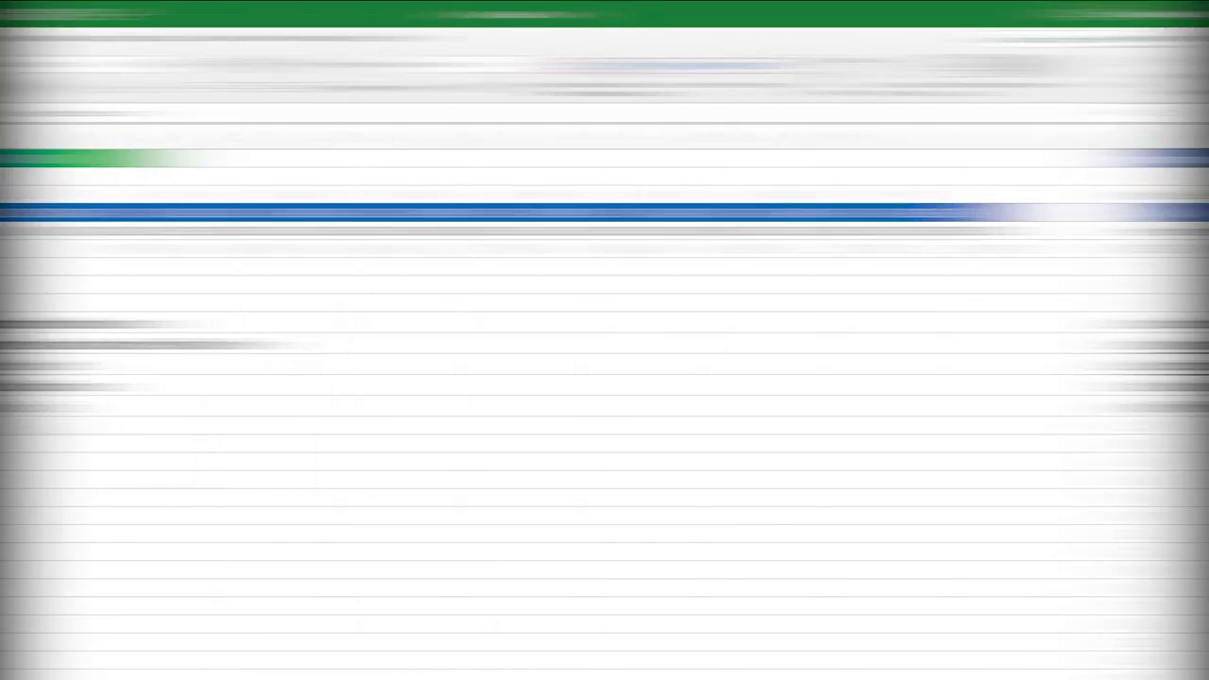
left_click(111, 388)
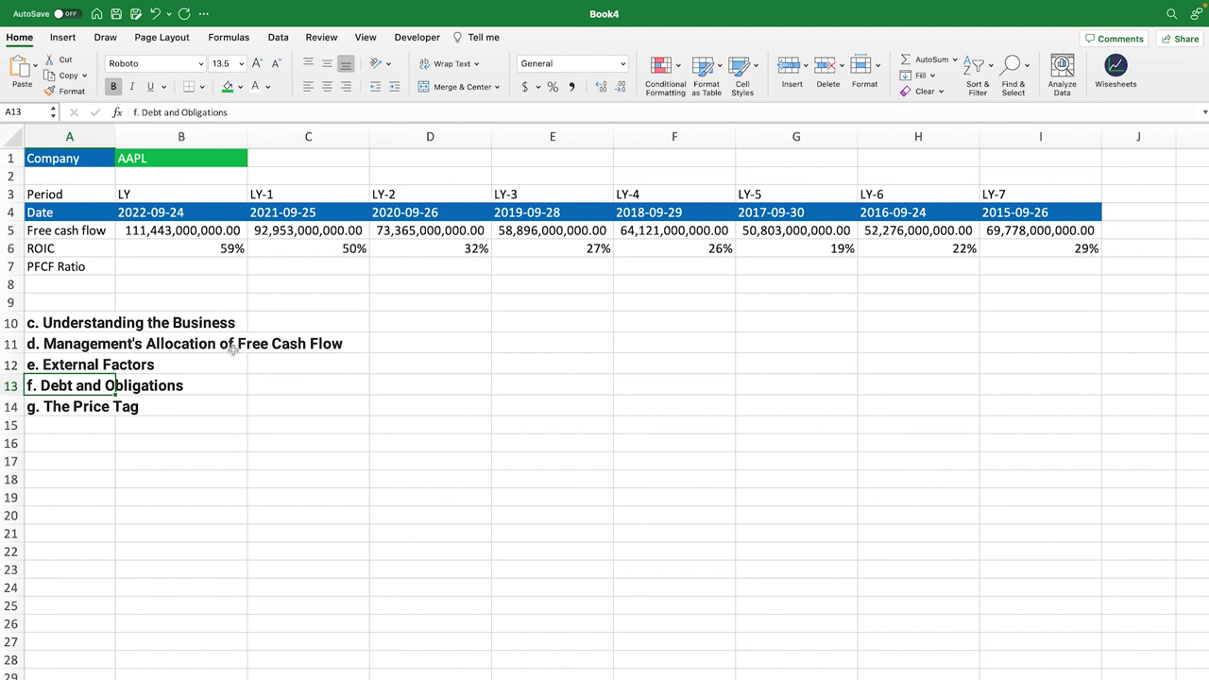
left_click_drag(227, 255, 695, 247)
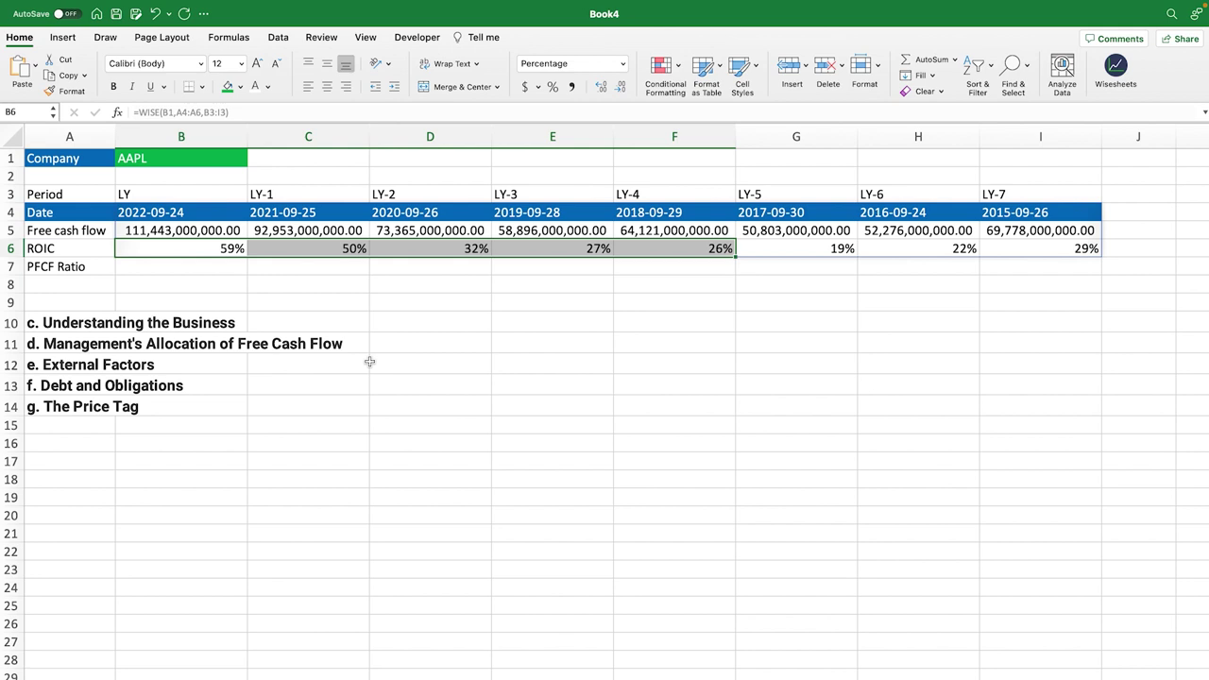
left_click_drag(1041, 230, 178, 230)
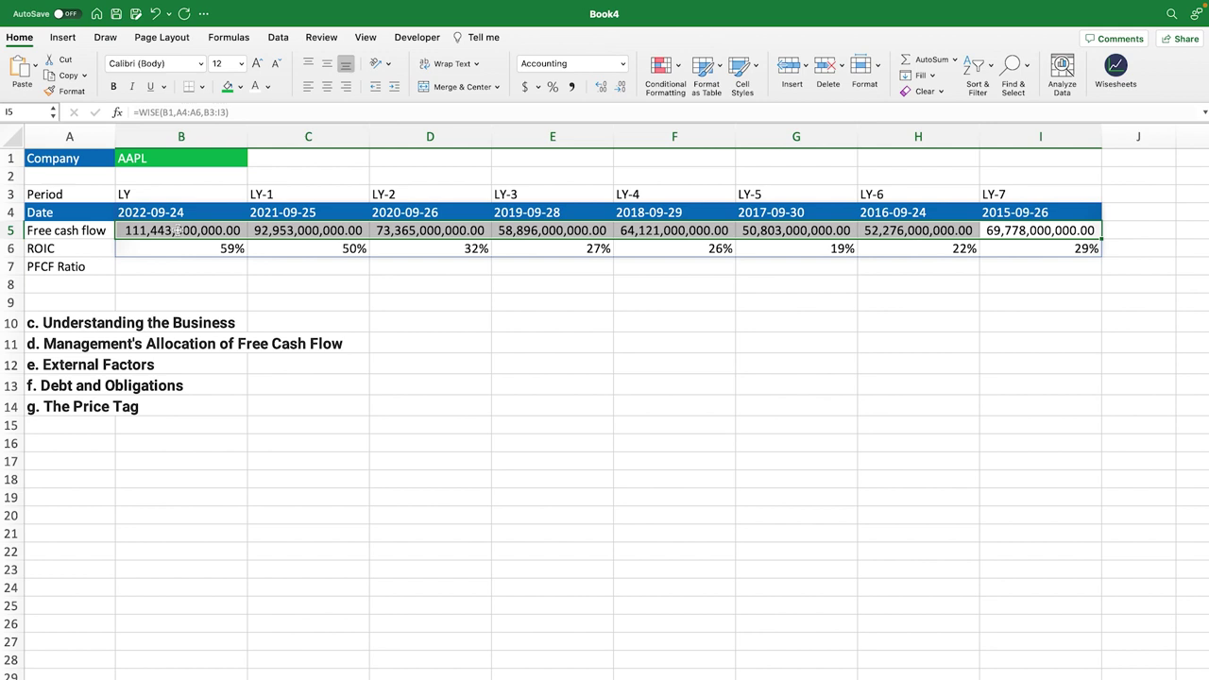
left_click(55, 402)
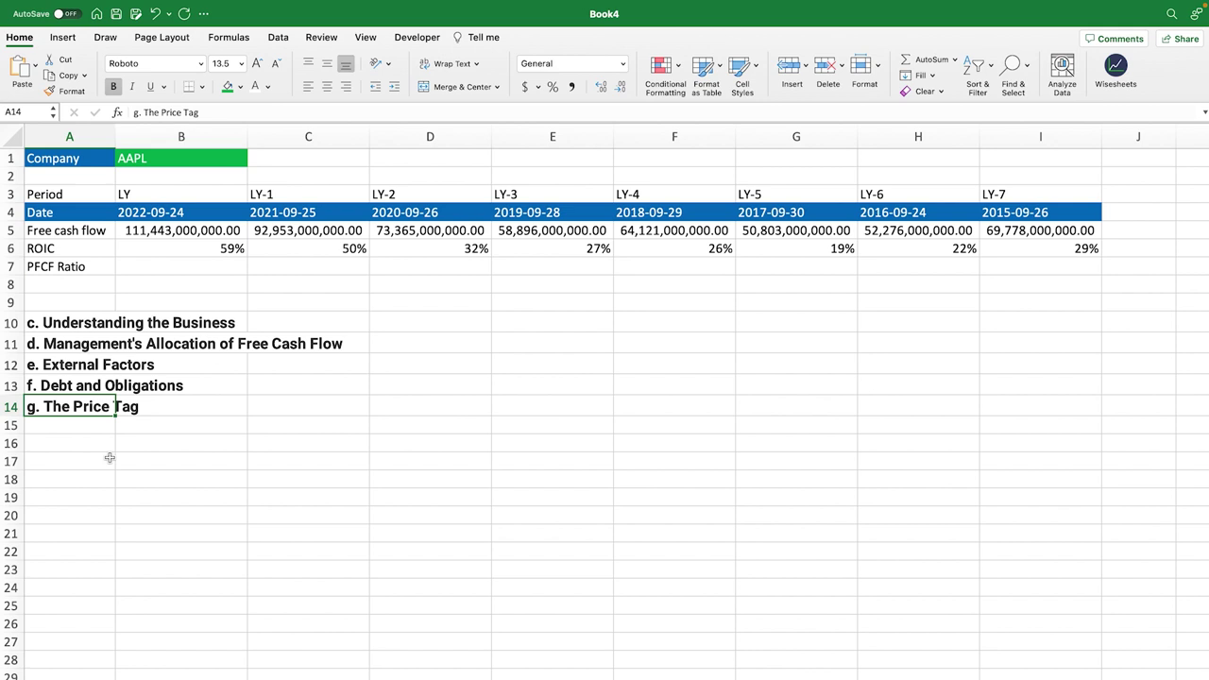
left_click(179, 236)
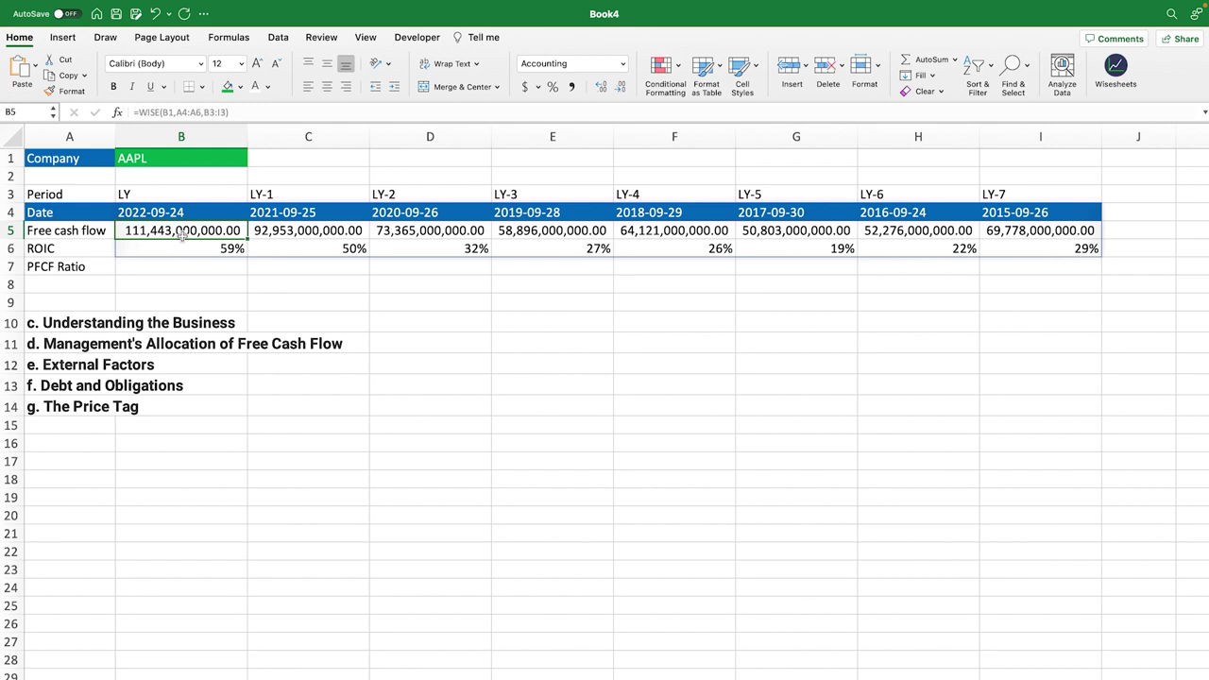
left_click(198, 284)
type("=")
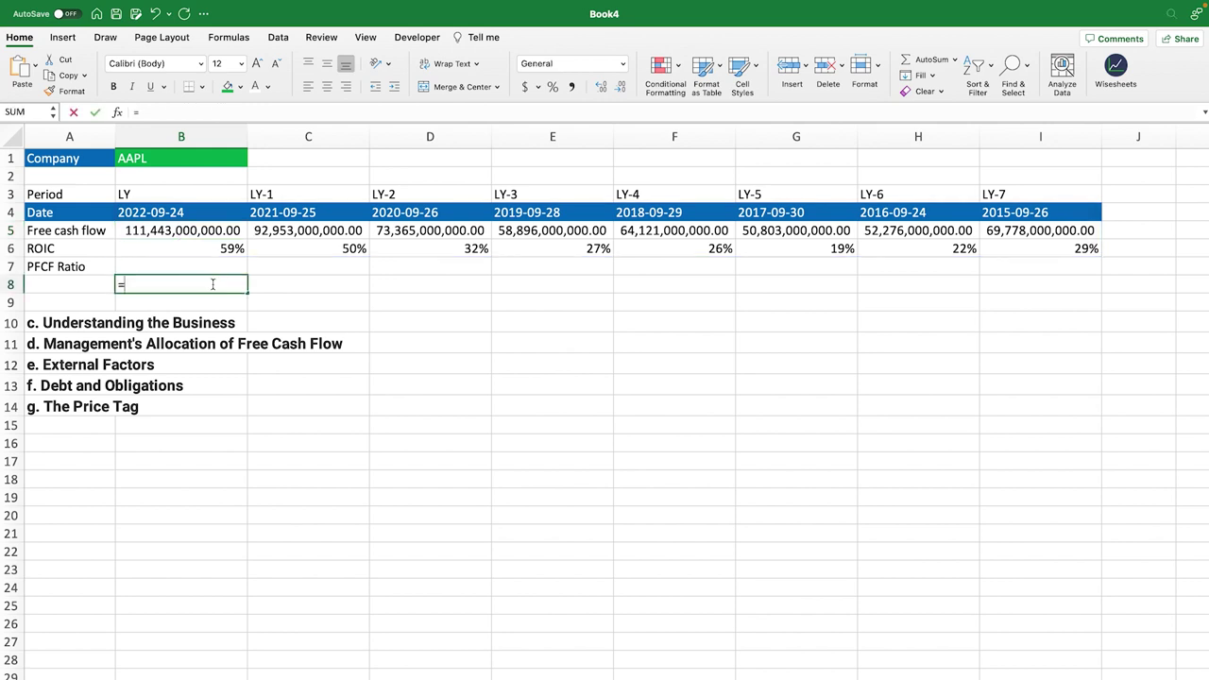
left_click(191, 232)
type("*10")
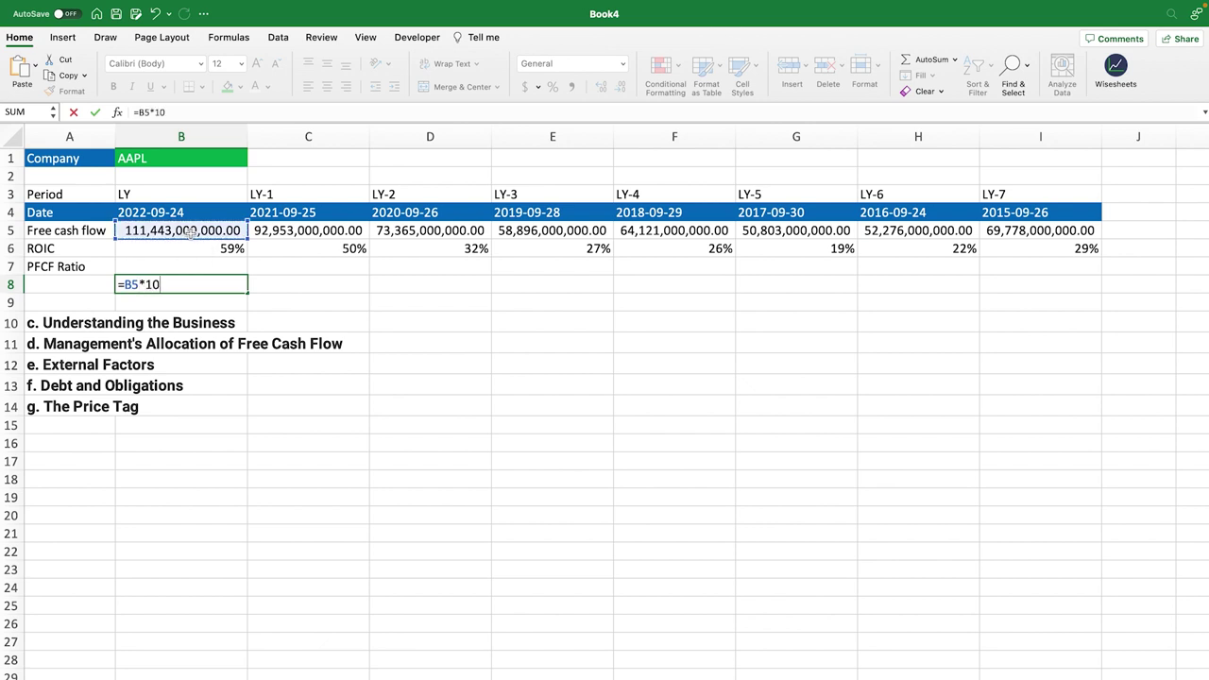
key("Return")
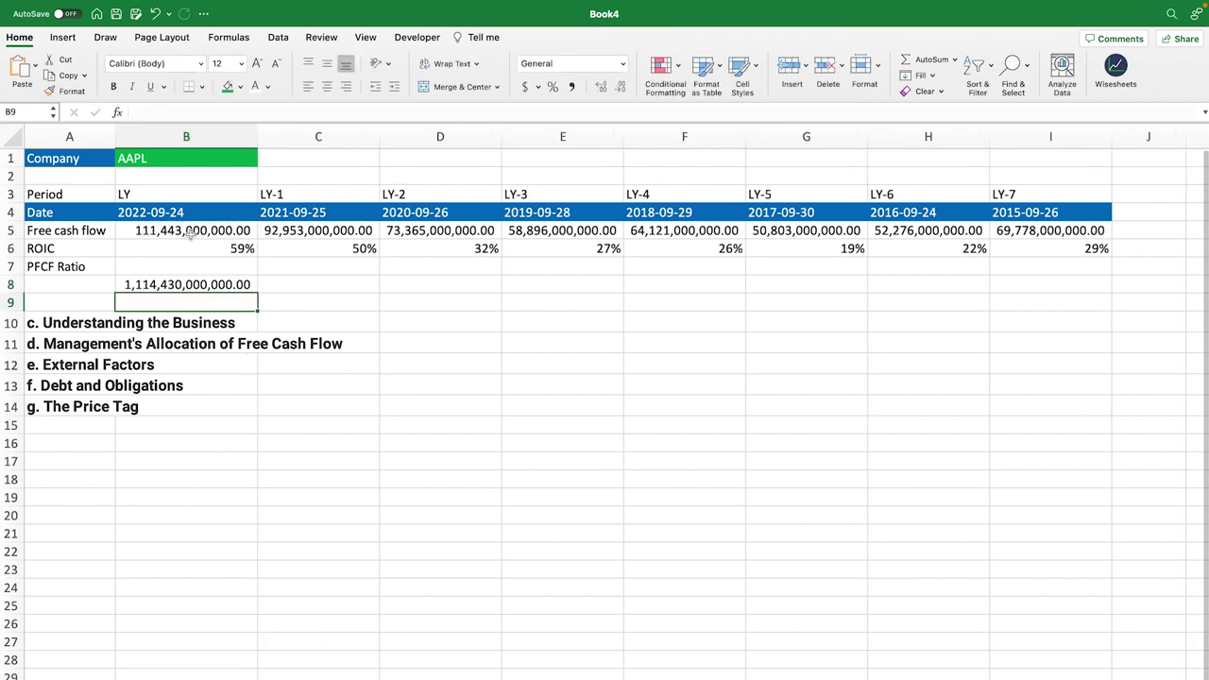
left_click(197, 286)
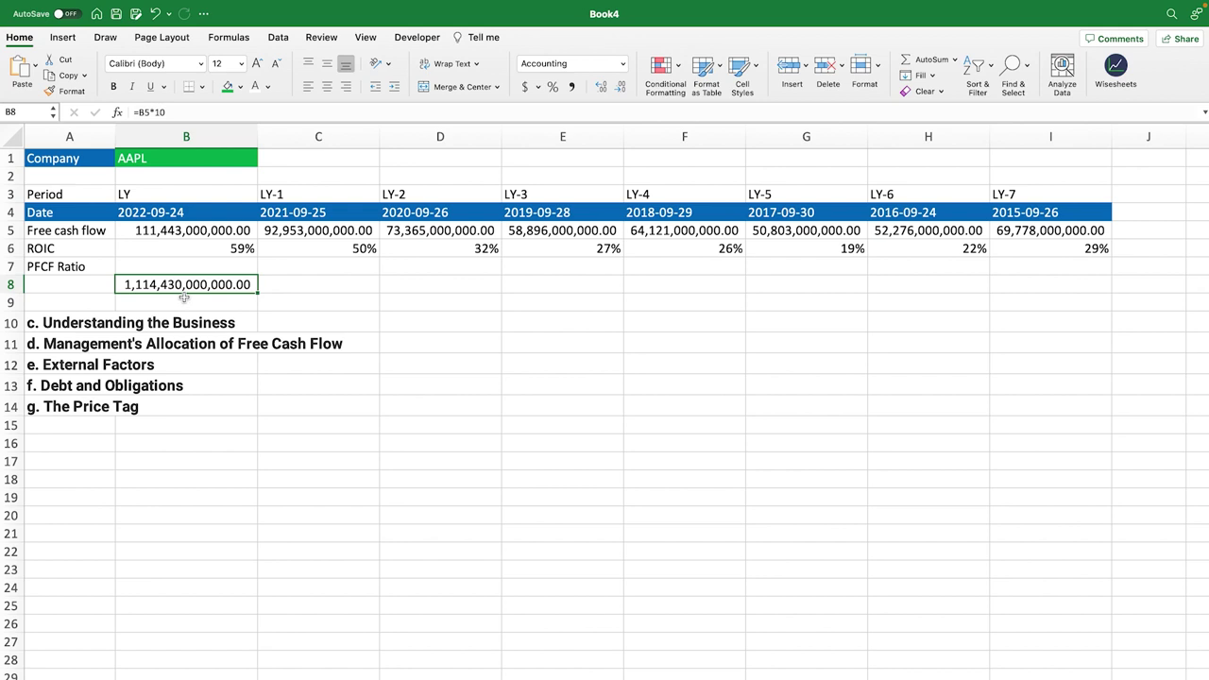
key("Delete")
left_click(192, 268)
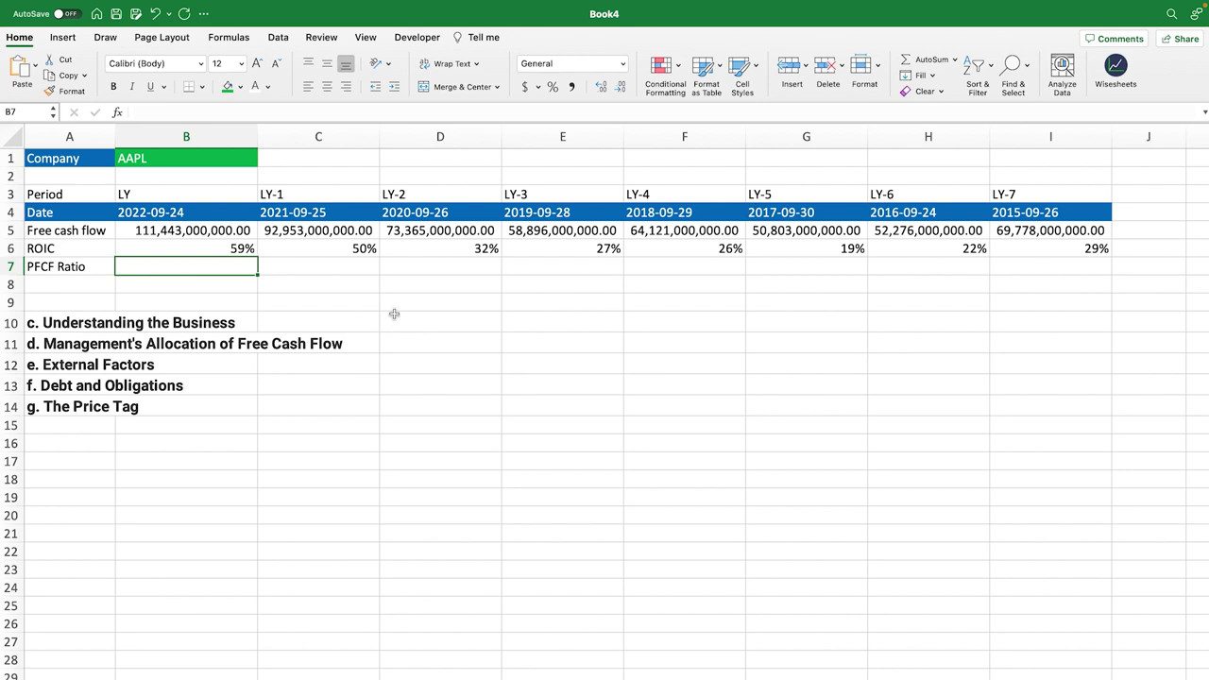
left_click_drag(175, 213, 1064, 261)
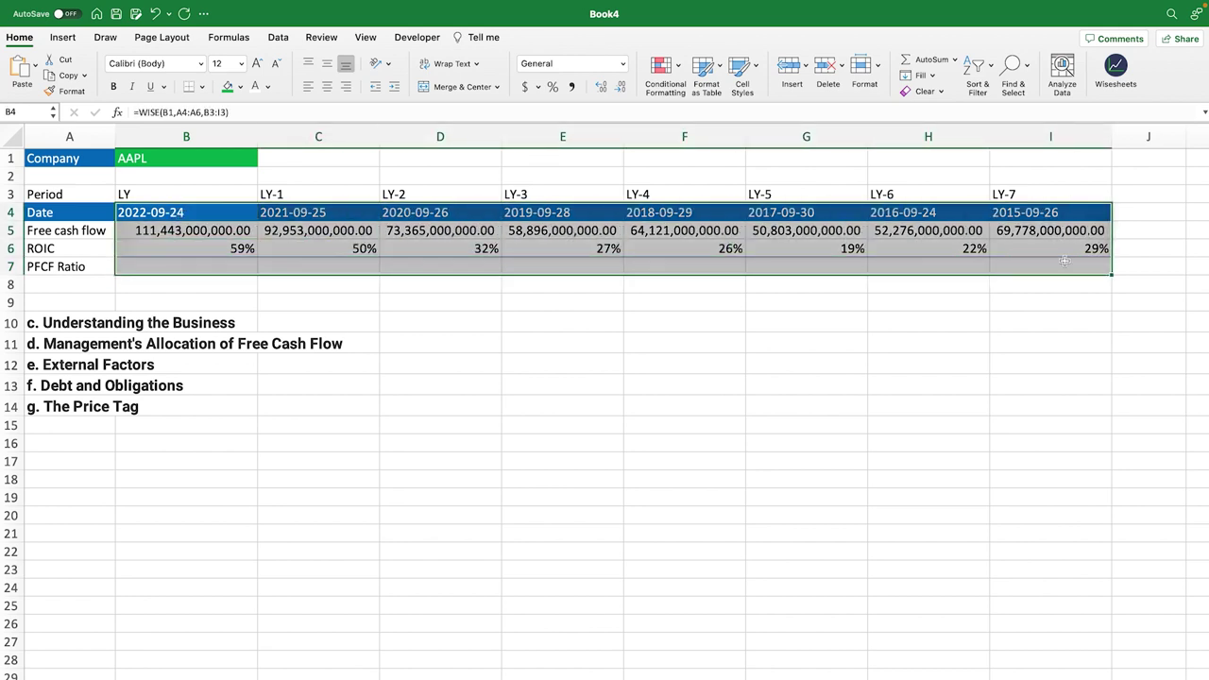
left_click(200, 267)
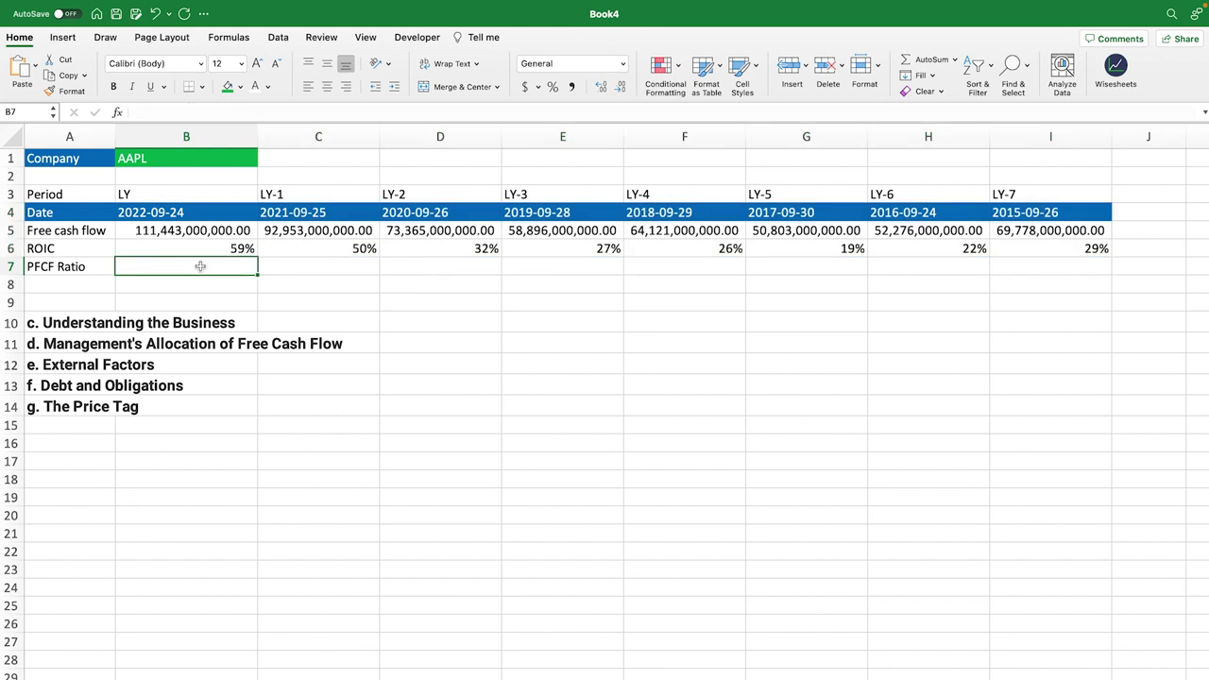
left_click(194, 213)
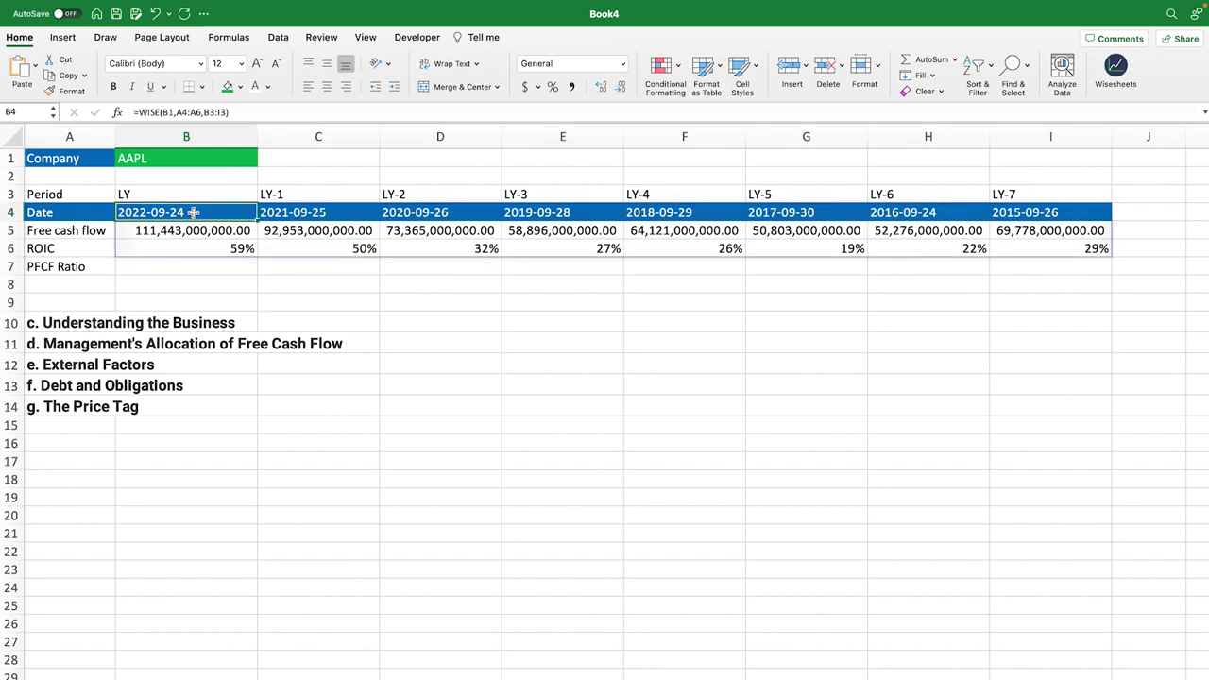
left_click(183, 113)
left_click_drag(115, 254, 111, 275)
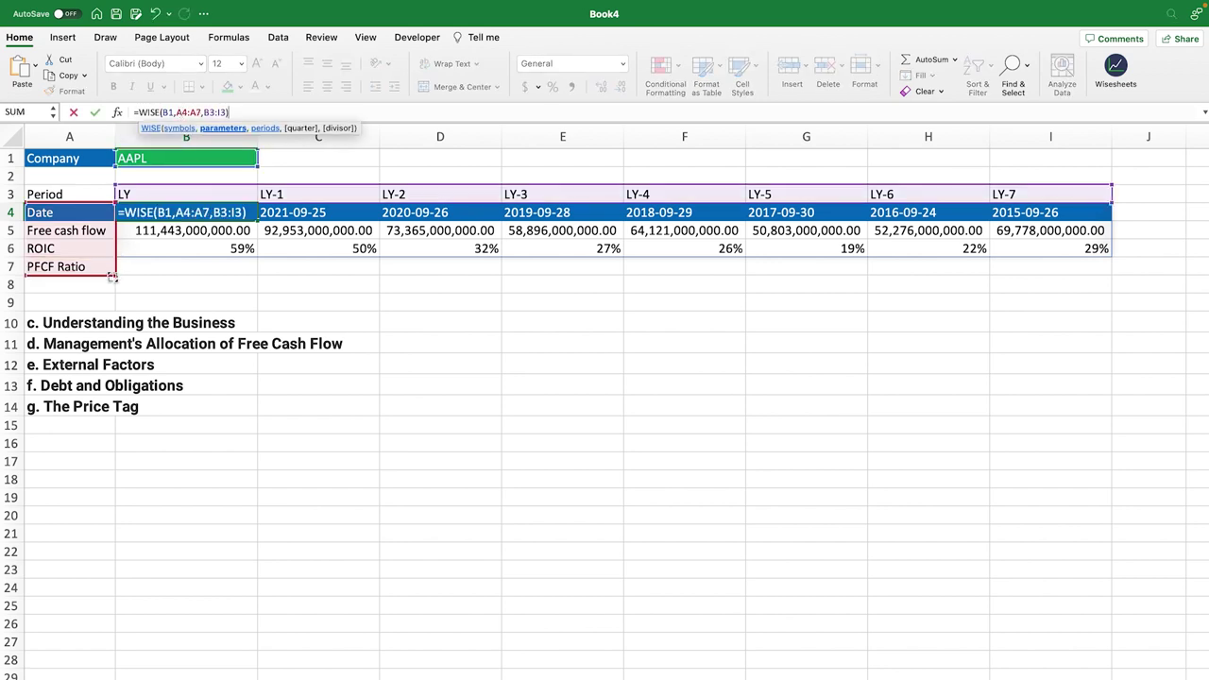
key("Return")
left_click(434, 348)
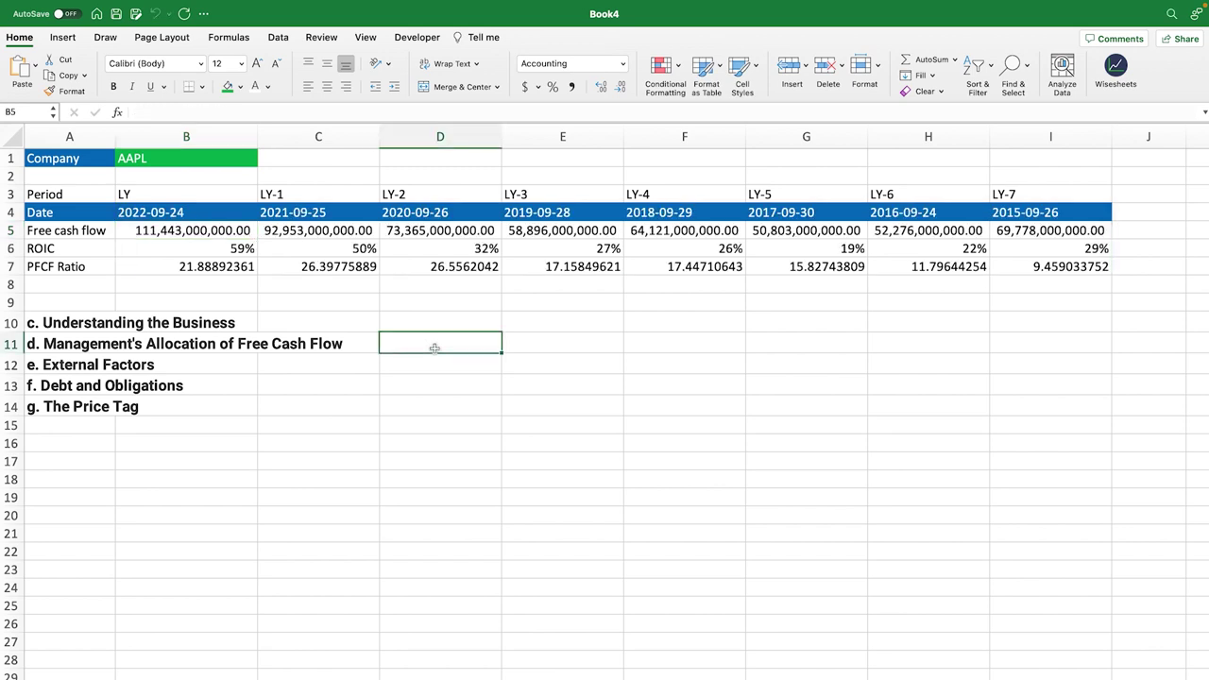
left_click_drag(240, 271, 1086, 272)
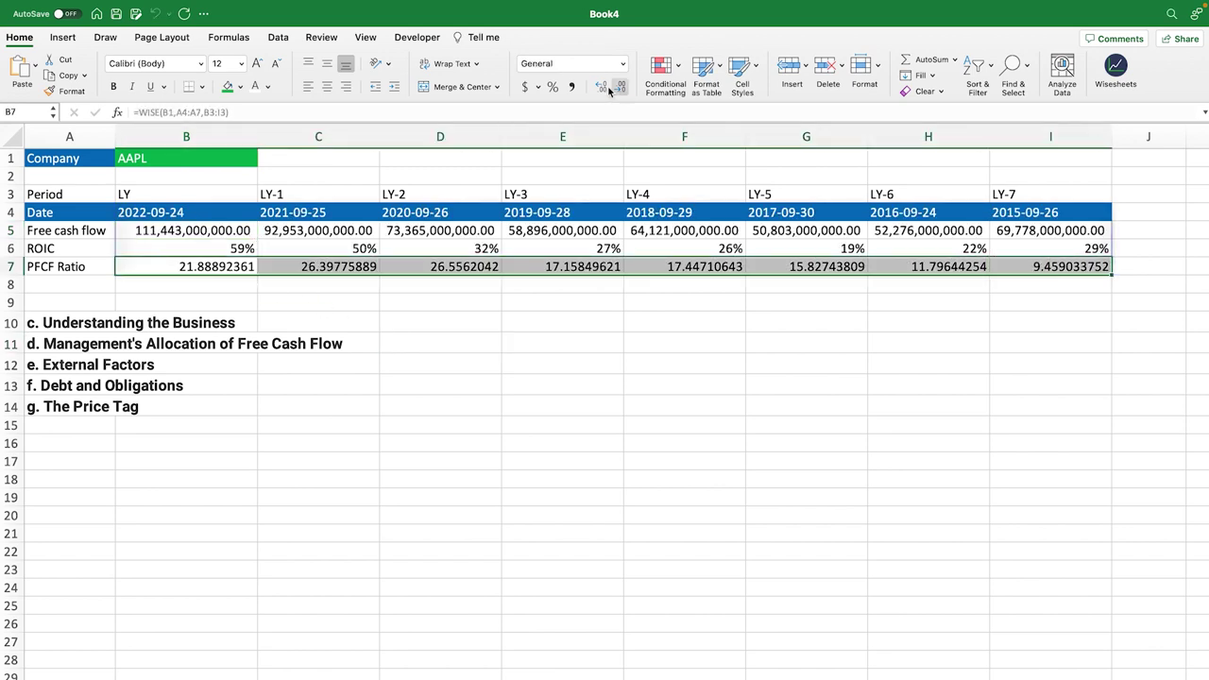
left_click(571, 85)
left_click(574, 367)
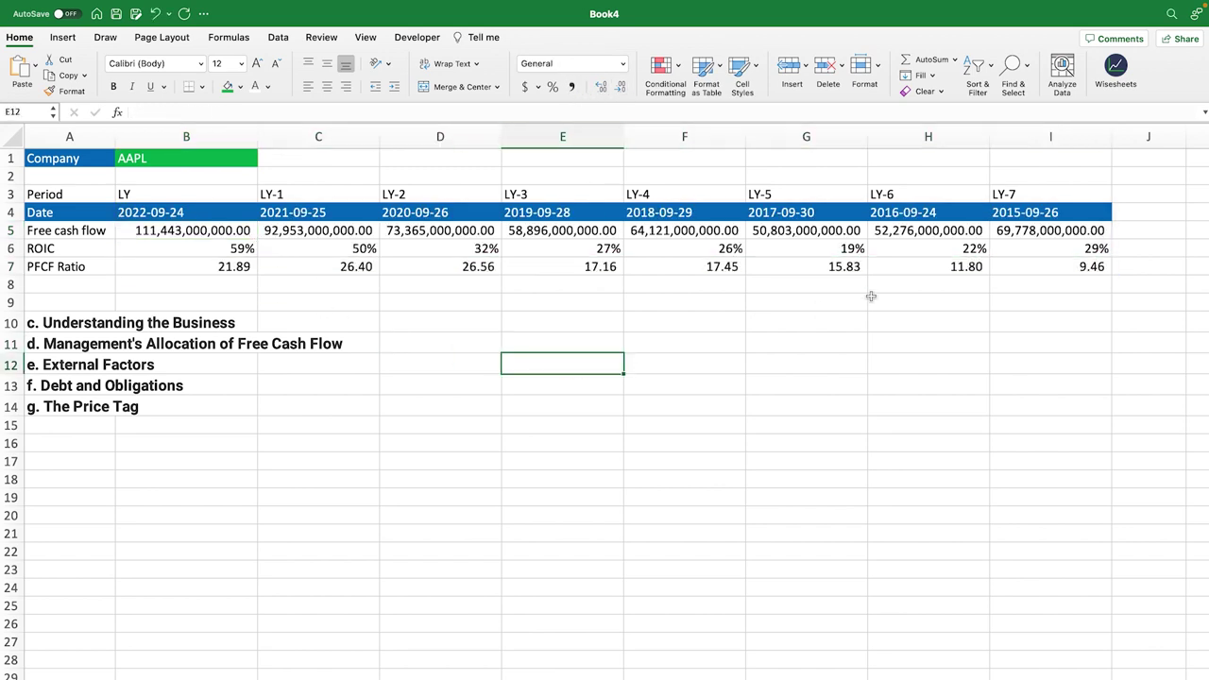
left_click(1079, 270)
left_click(949, 271)
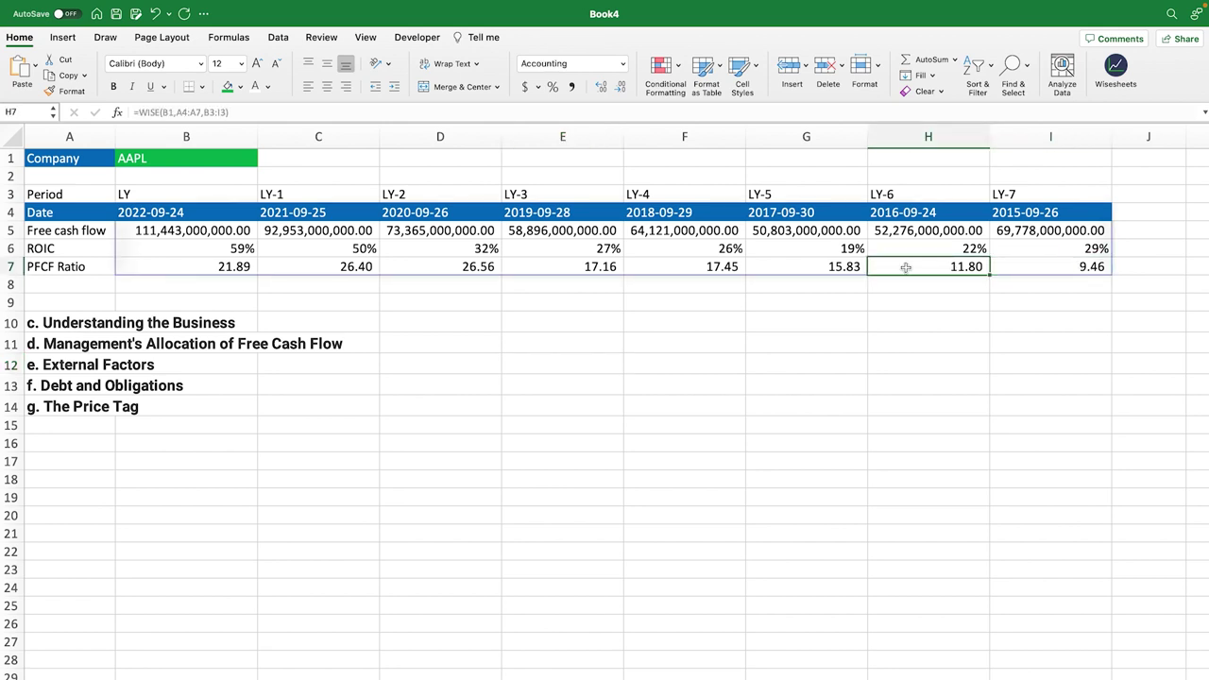
left_click(841, 269)
left_click(697, 270)
left_click(525, 268)
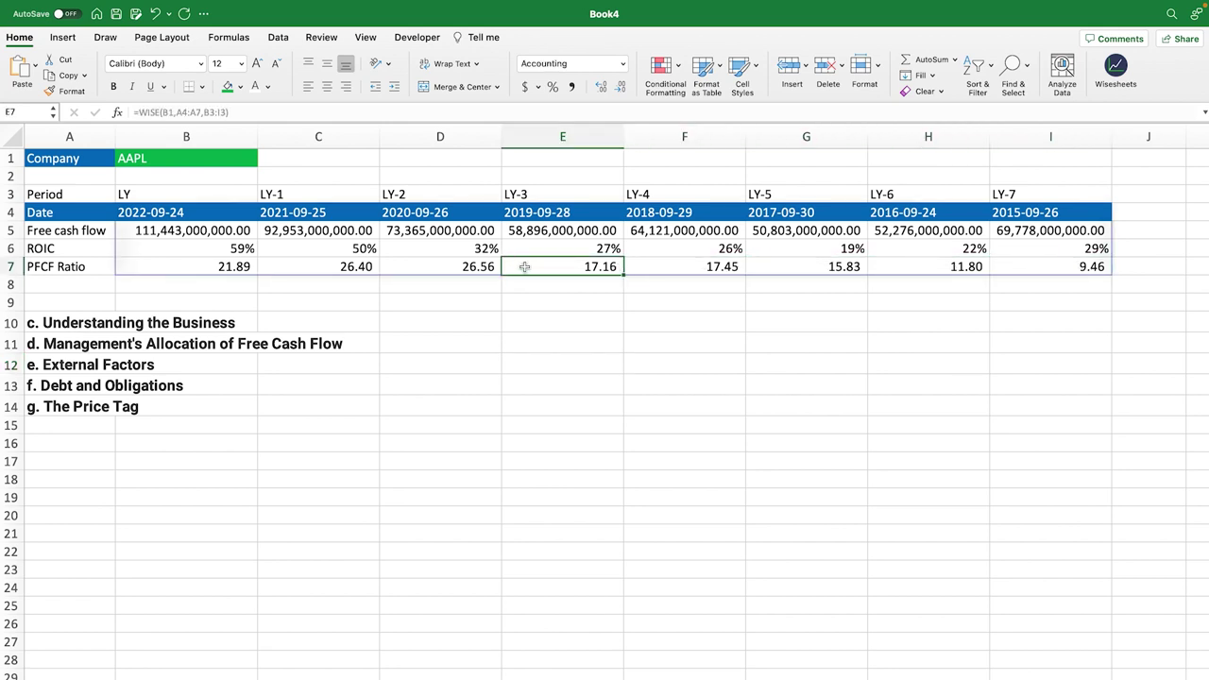
left_click(470, 267)
left_click(354, 272)
left_click(215, 272)
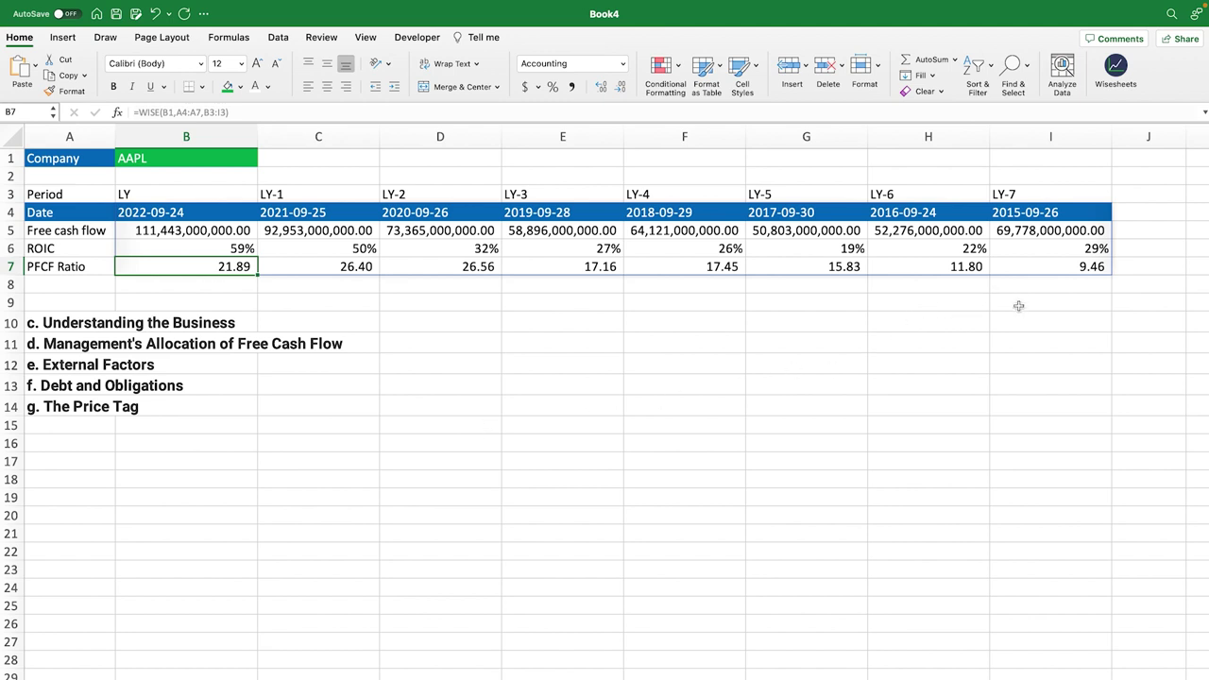
left_click(382, 421)
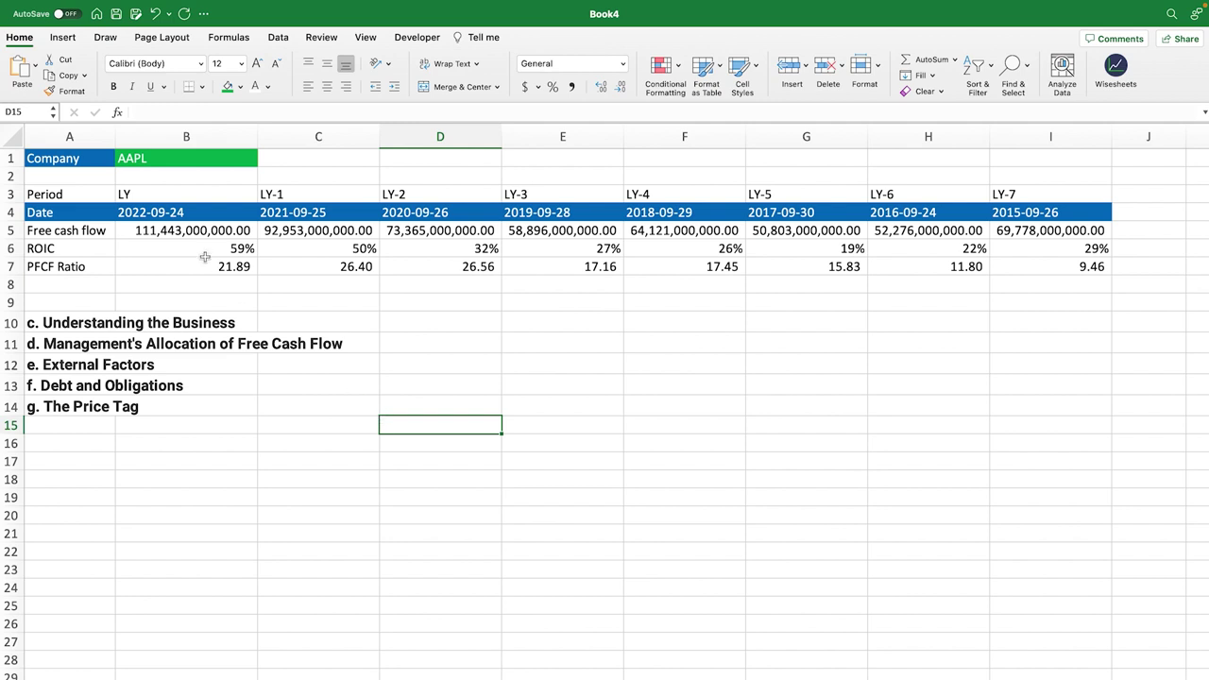
left_click_drag(170, 231, 1043, 230)
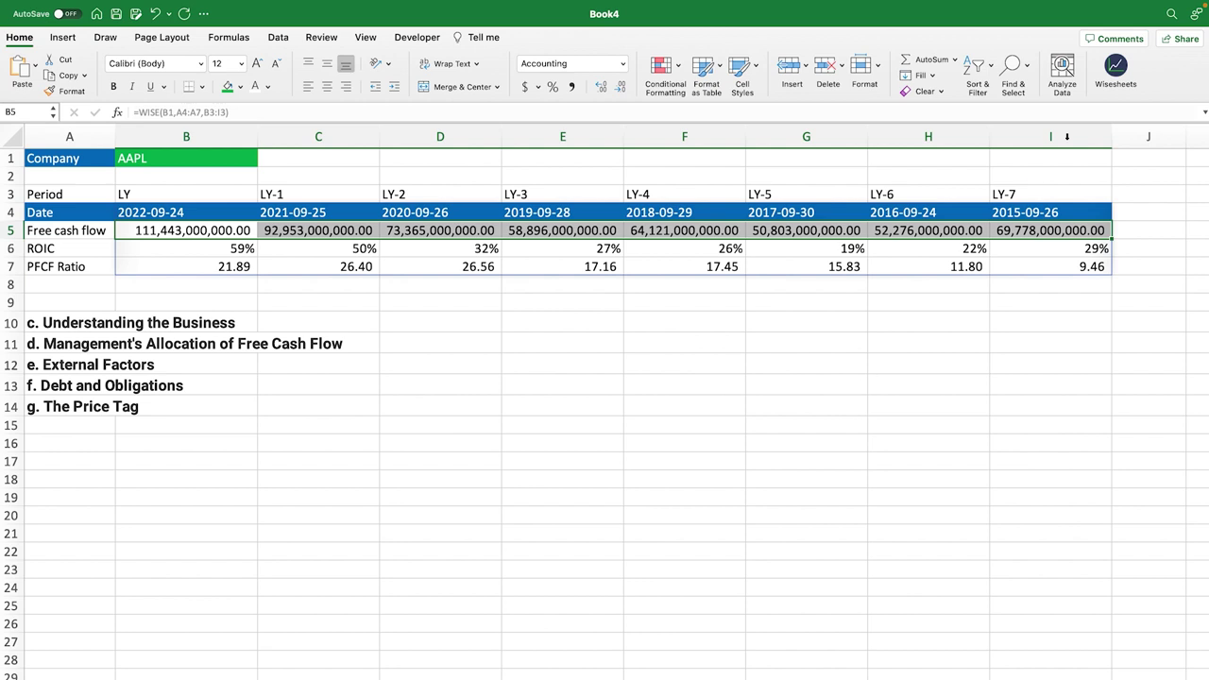
Open the Hypercharts Stock Graphs template from the Wisesheets add-in's Templates list
left_click(1115, 70)
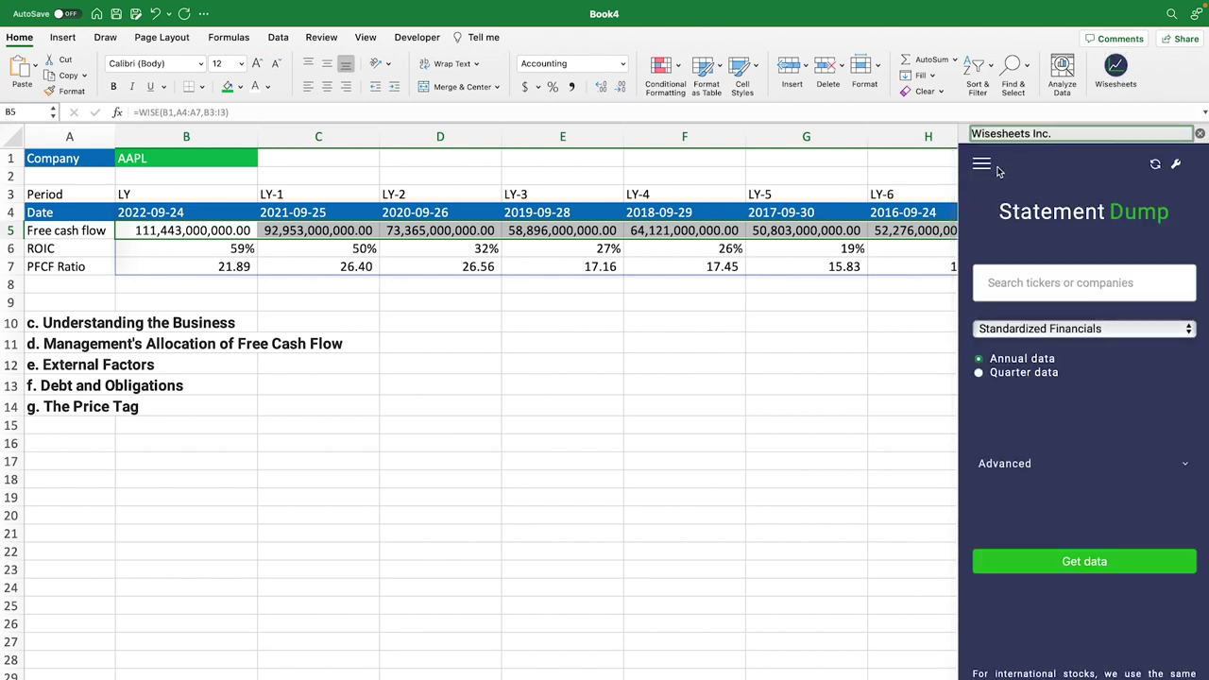
left_click(981, 163)
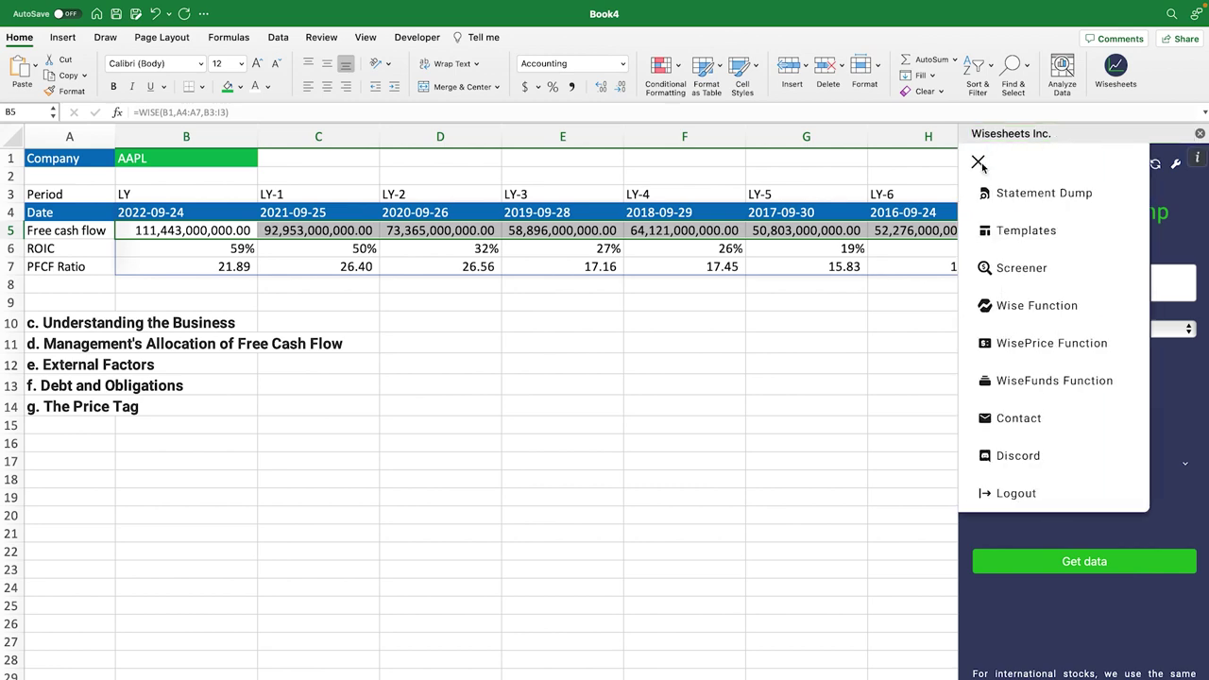
left_click(1022, 232)
scroll(1077, 406, "down", 5)
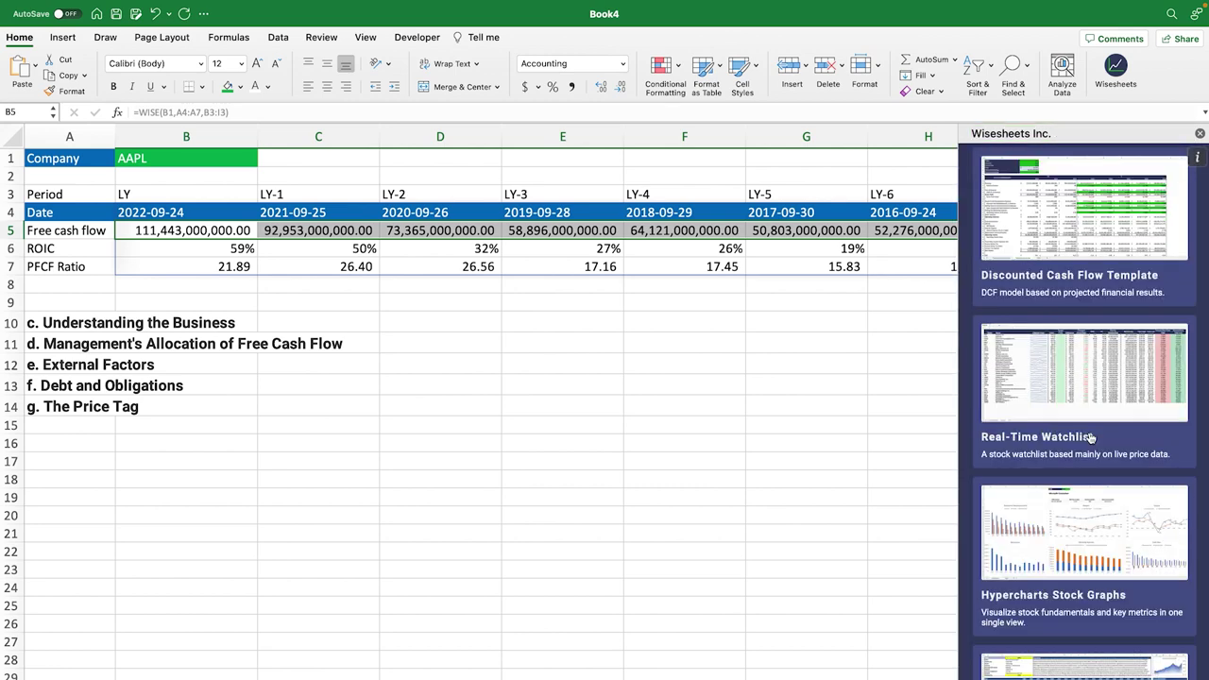
scroll(1091, 438, "down", 3)
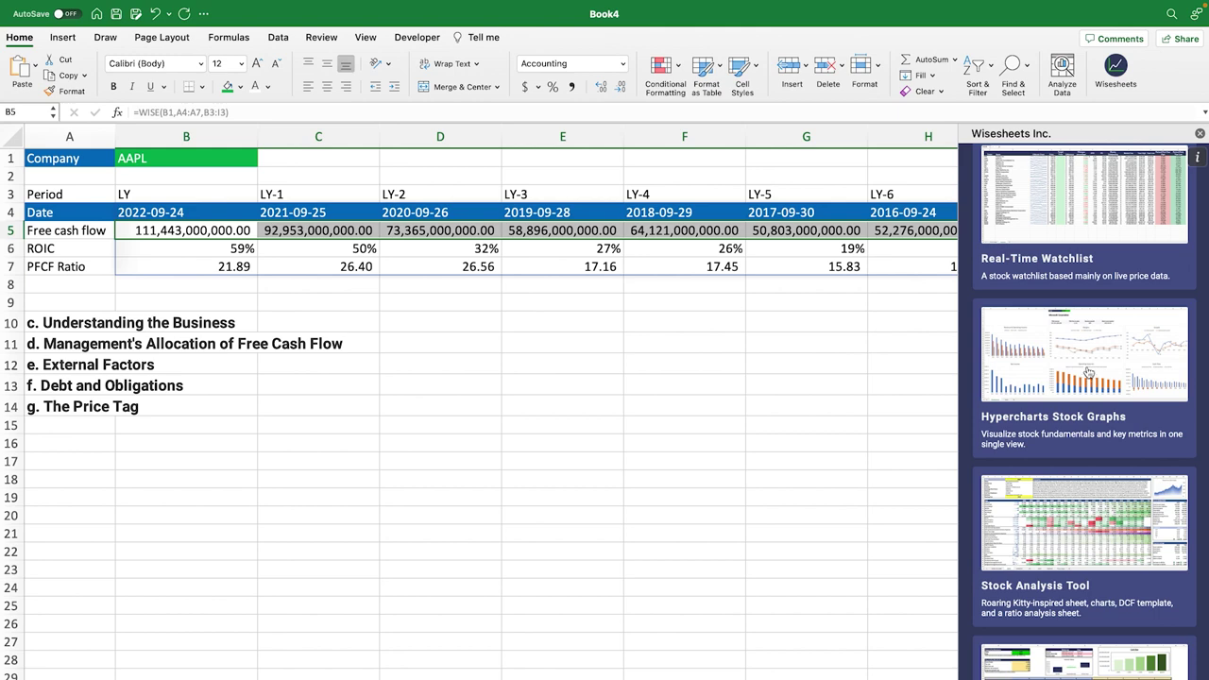
left_click(1086, 371)
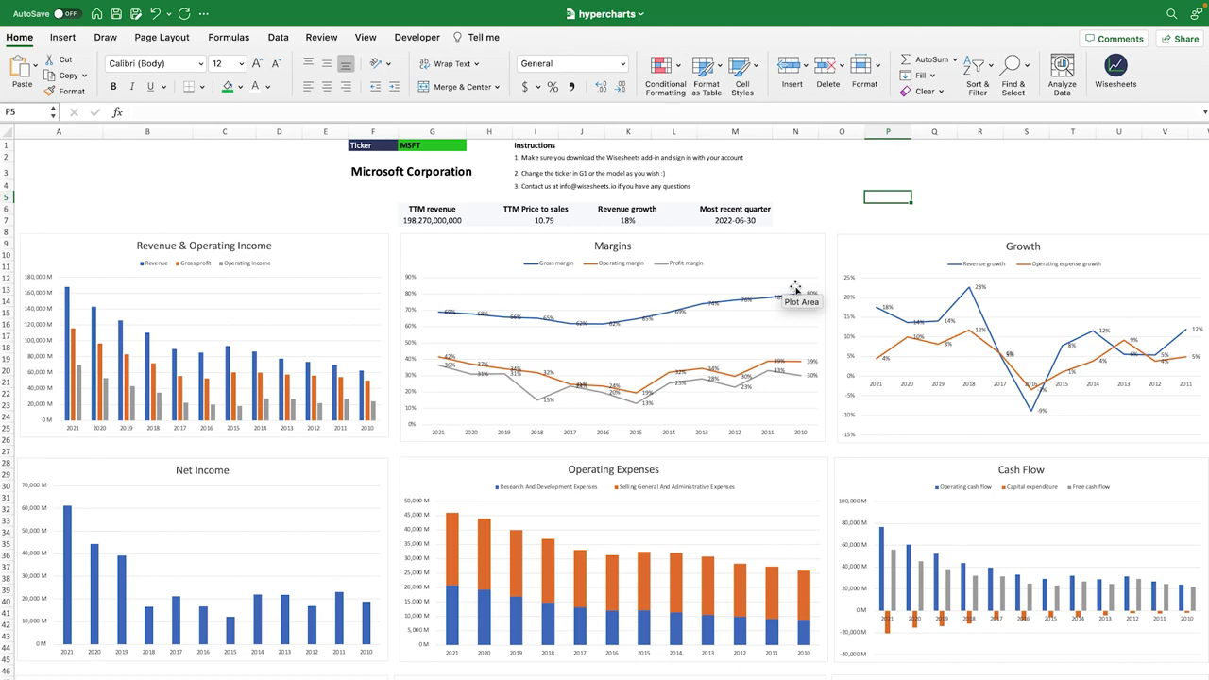
Replace the MSFT ticker in cell G1 with AAPL so the charts show Apple
scroll(796, 288, "down", 10)
scroll(794, 297, "up", 10)
scroll(545, 205, "up", 1)
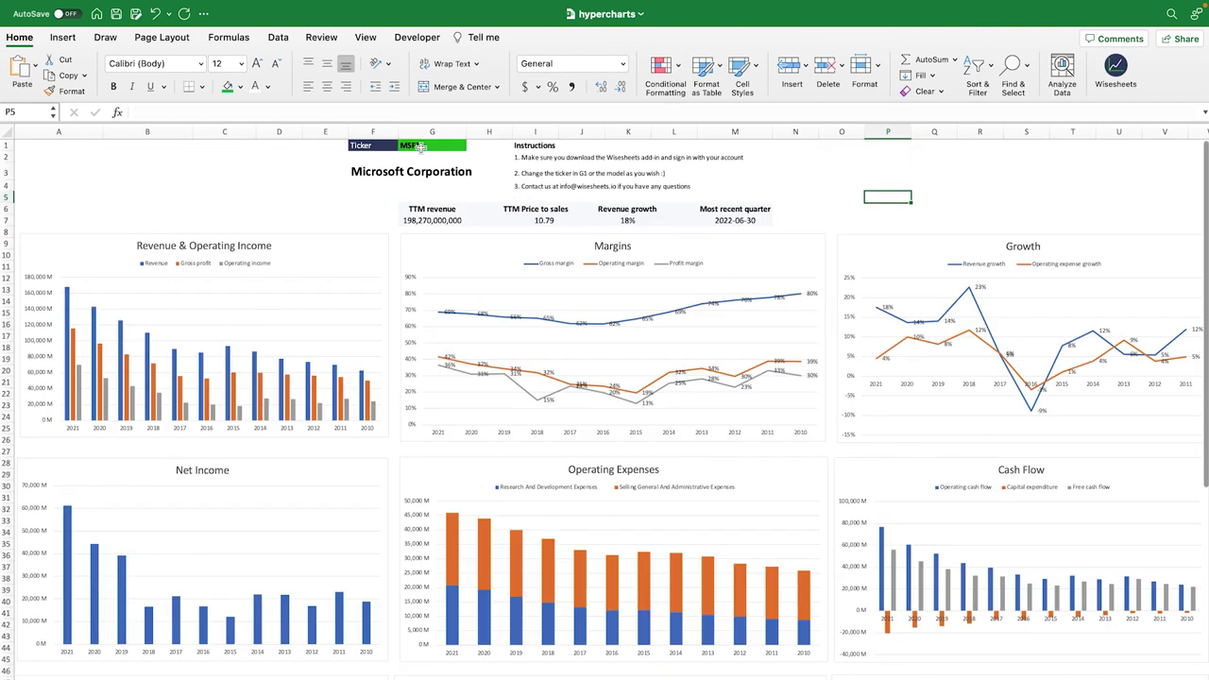
left_click(421, 142)
key("Delete")
type("AAPL")
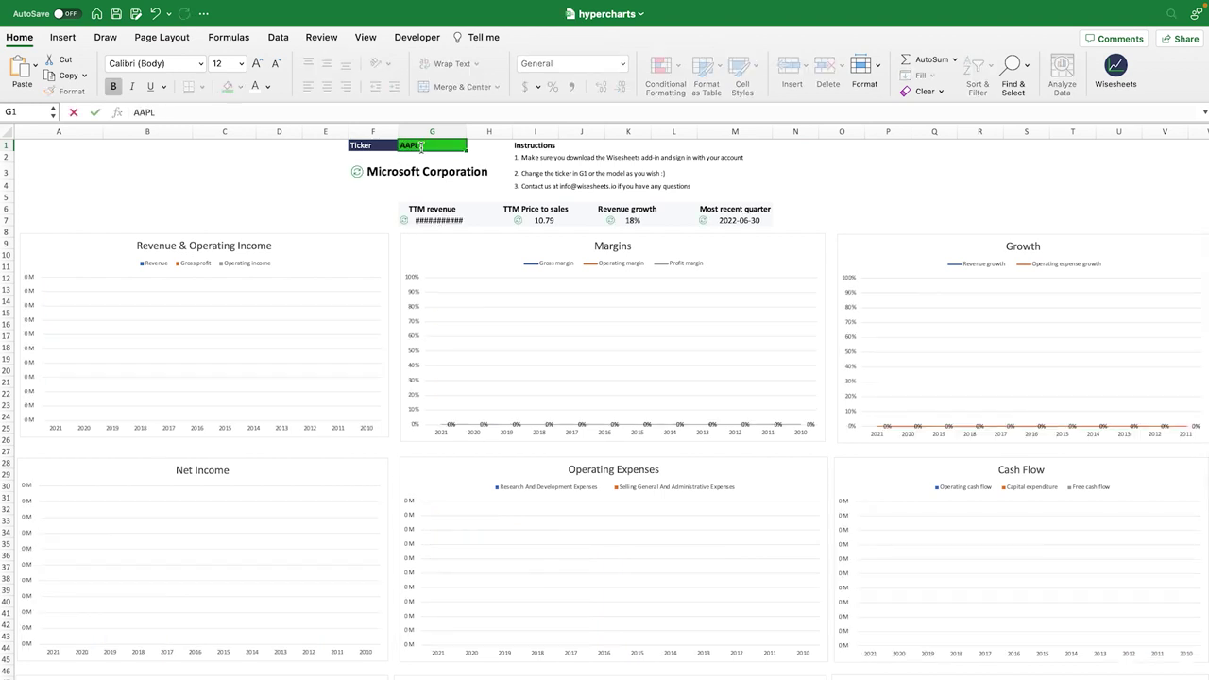
key("Return")
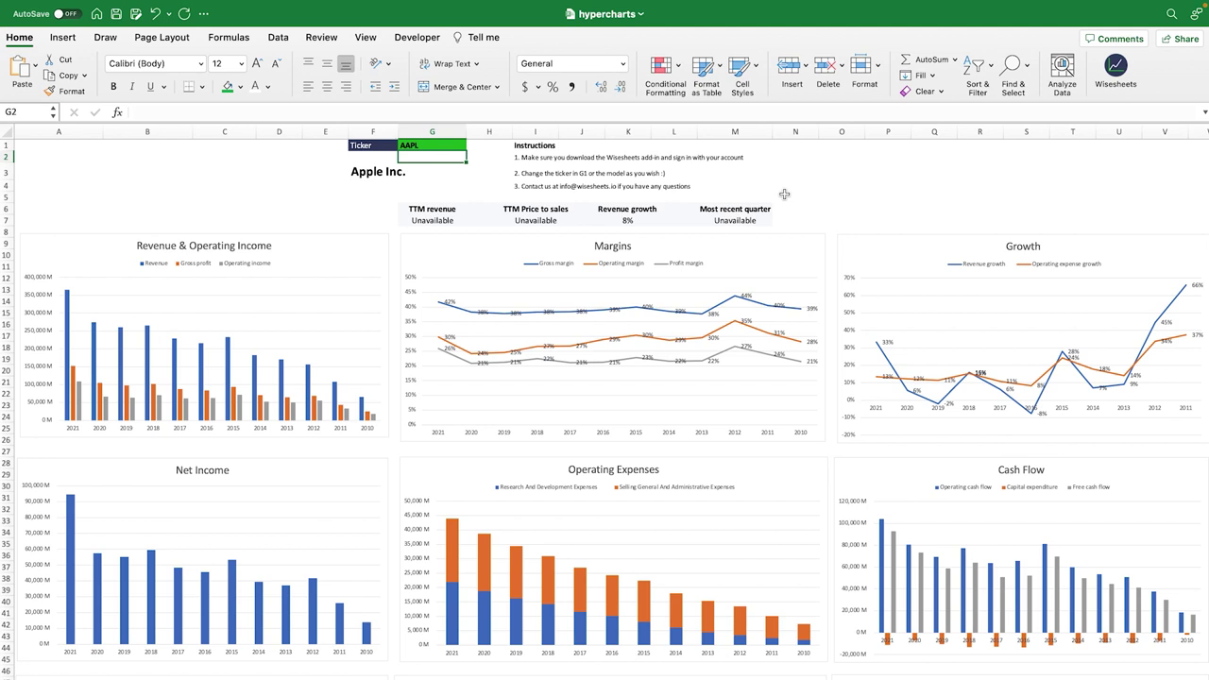
scroll(889, 262, "down", 1)
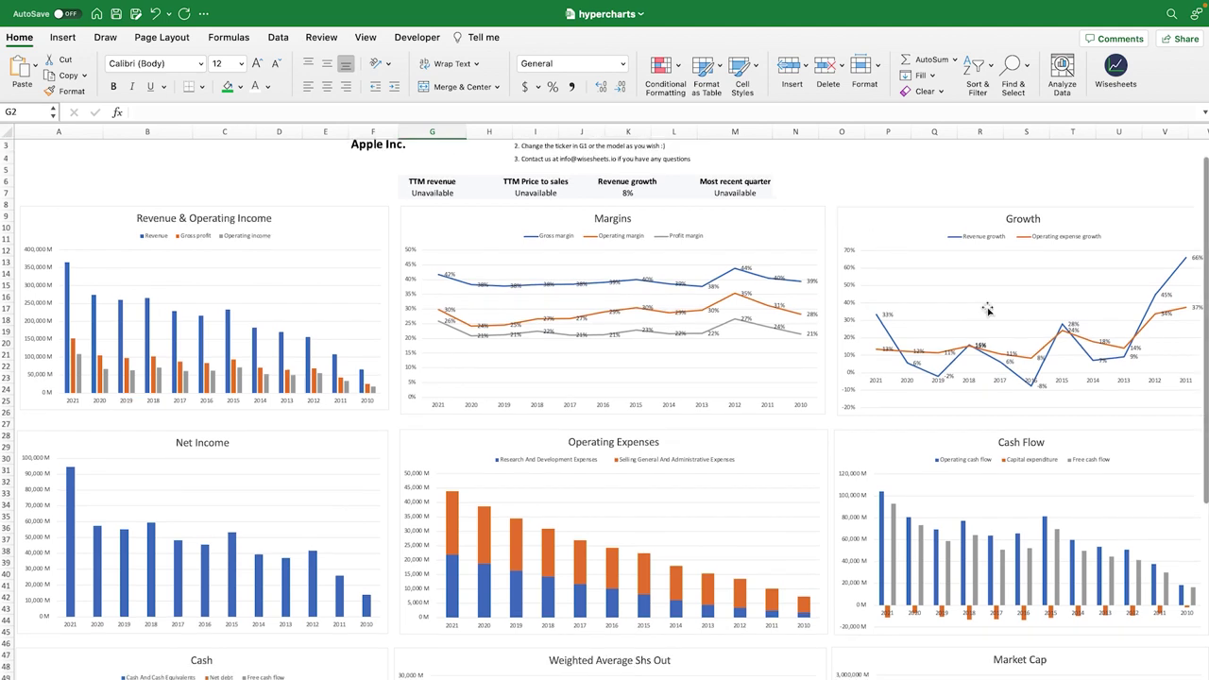
scroll(574, 302, "down", 3)
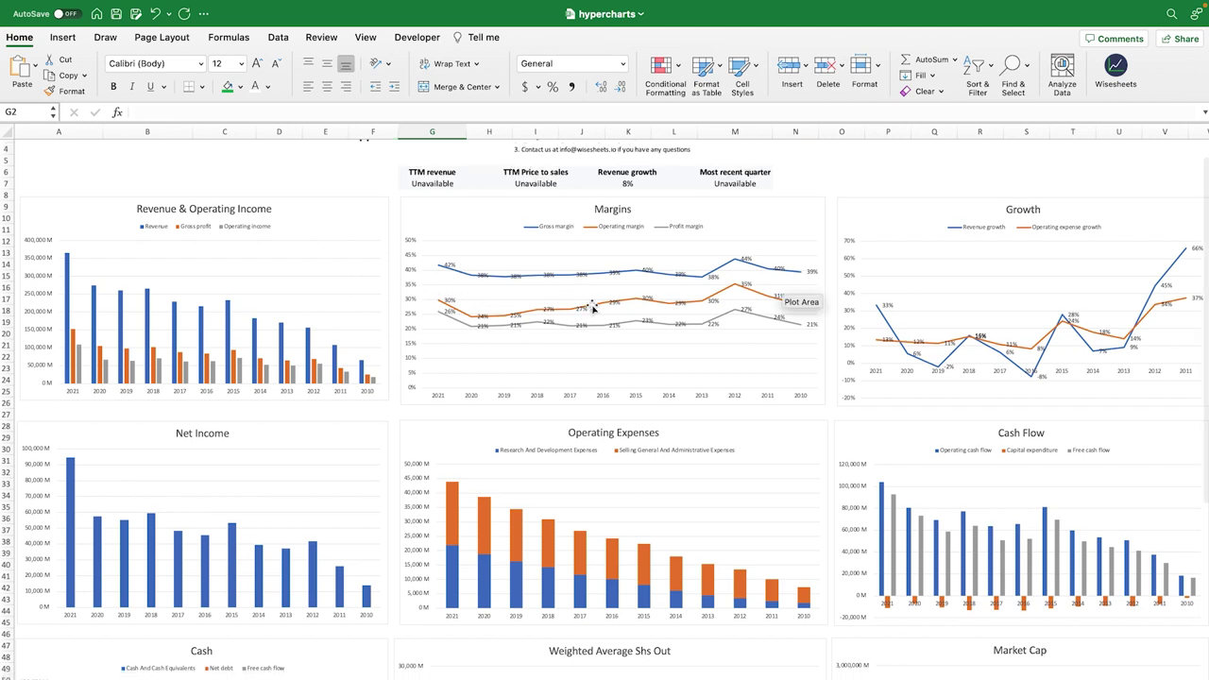
scroll(592, 309, "down", 3)
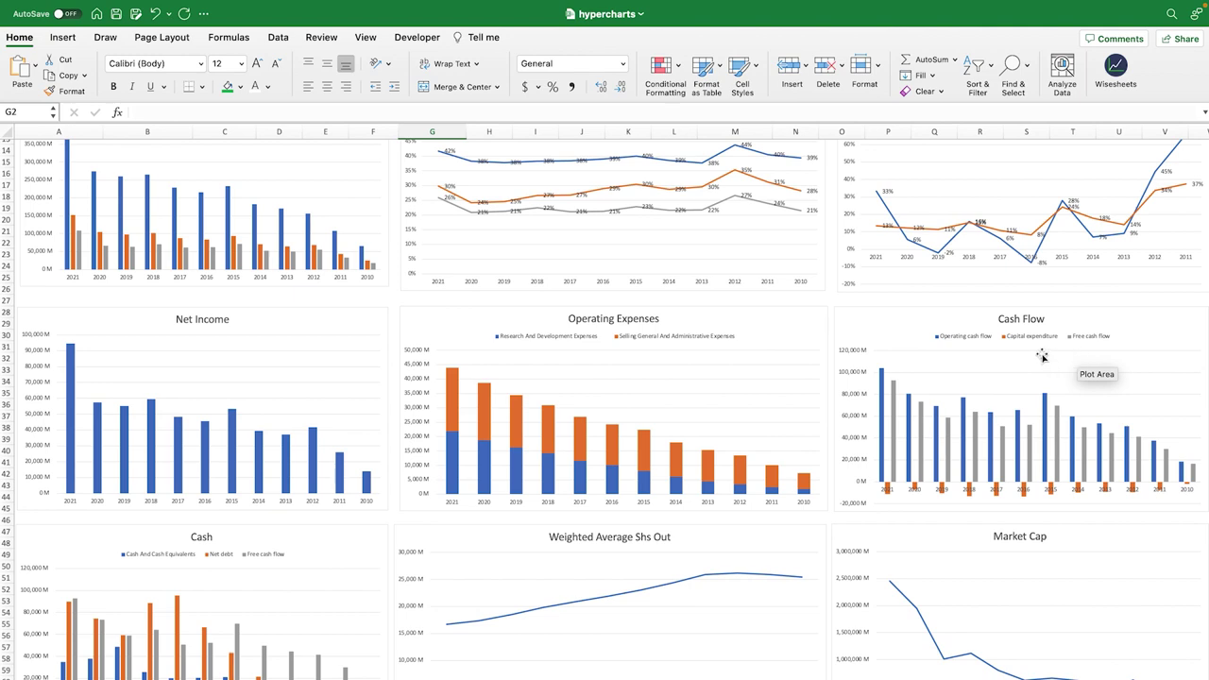
scroll(1042, 359, "up", 2)
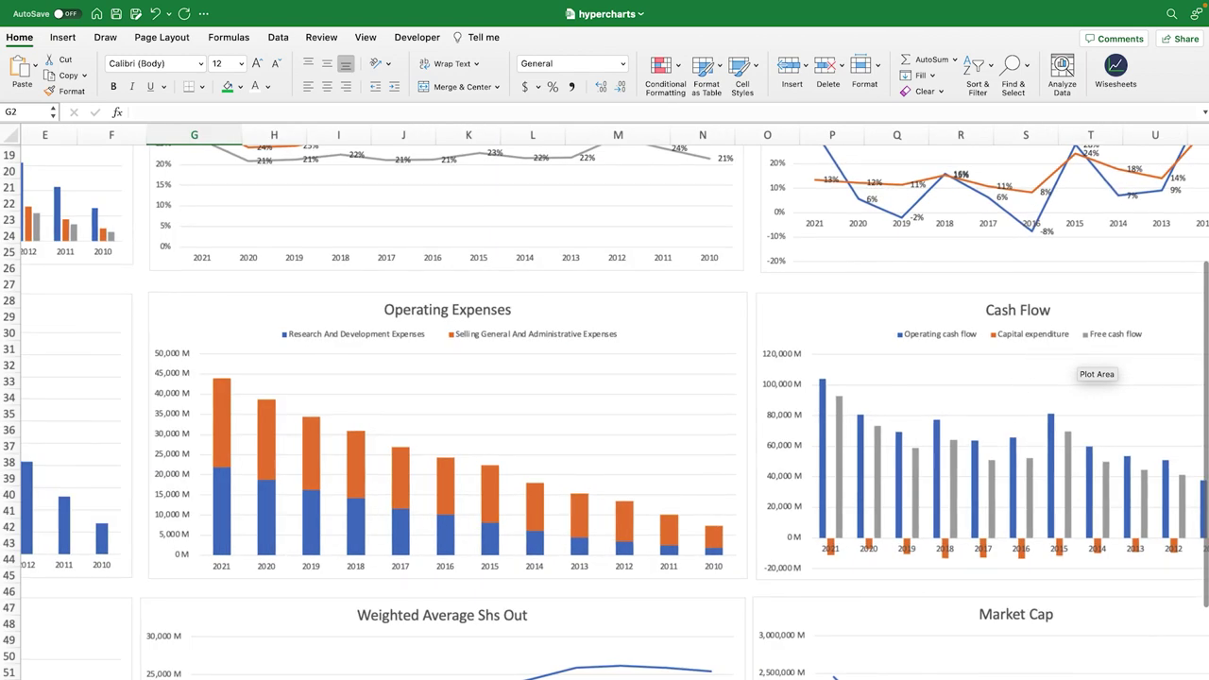
scroll(1086, 364, "right", 3)
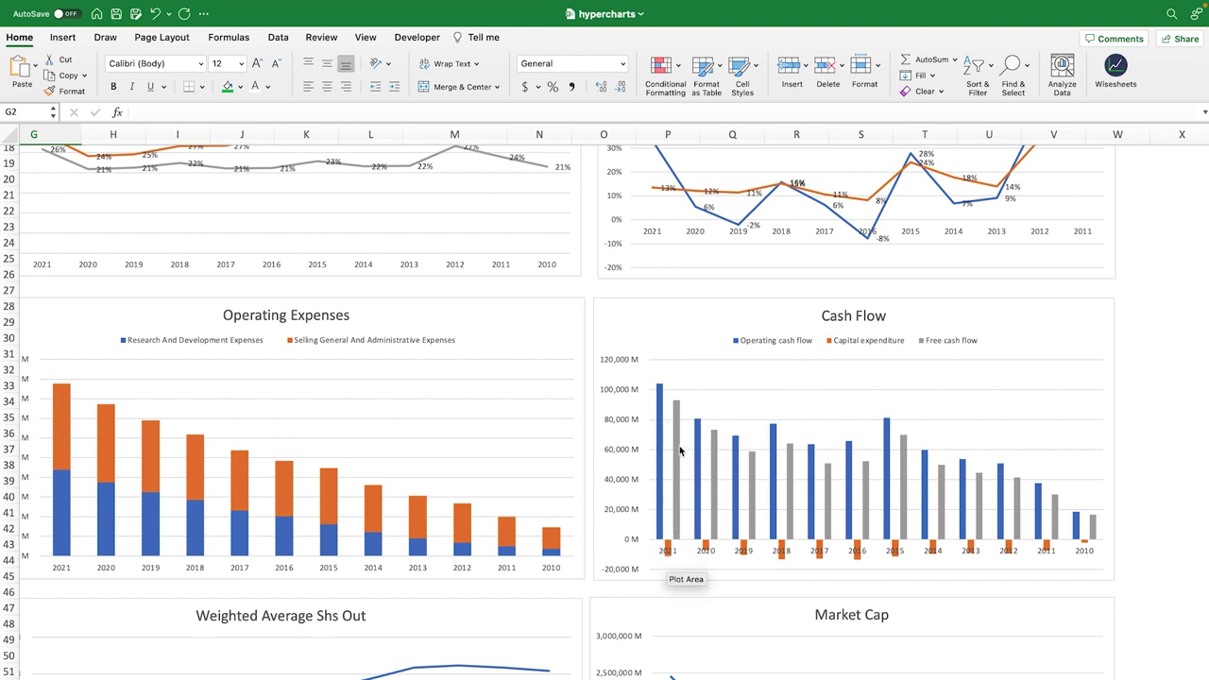
mouse_move(675, 438)
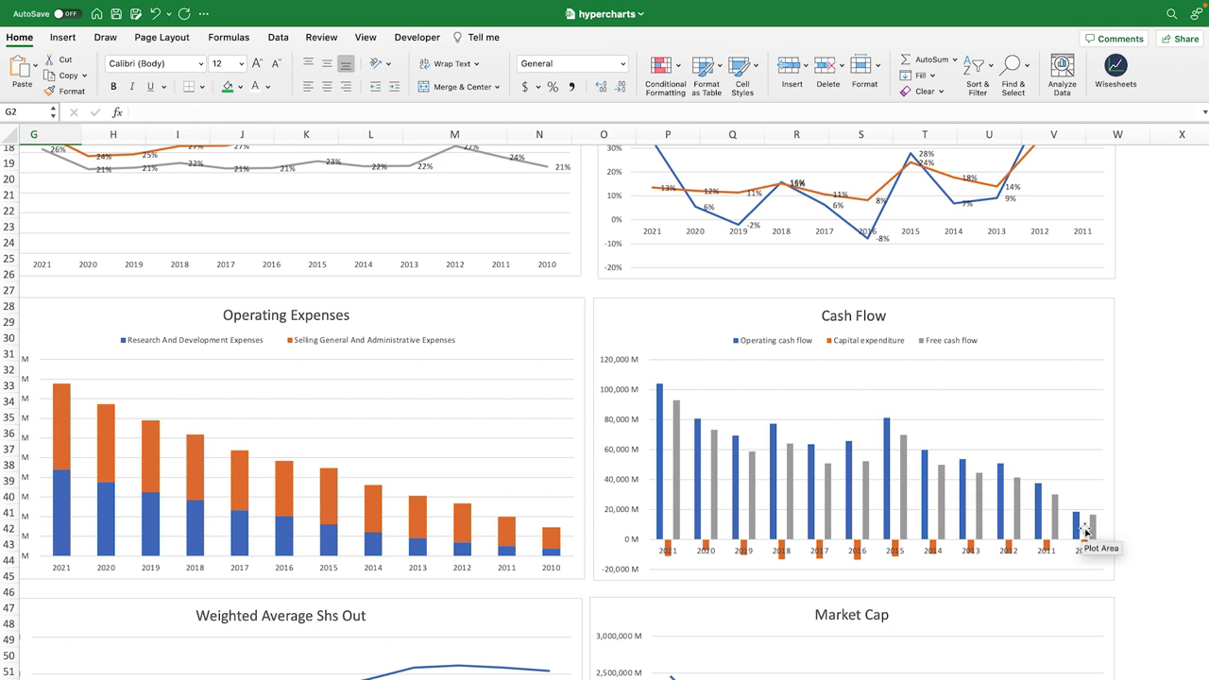
scroll(1086, 532, "up", 8)
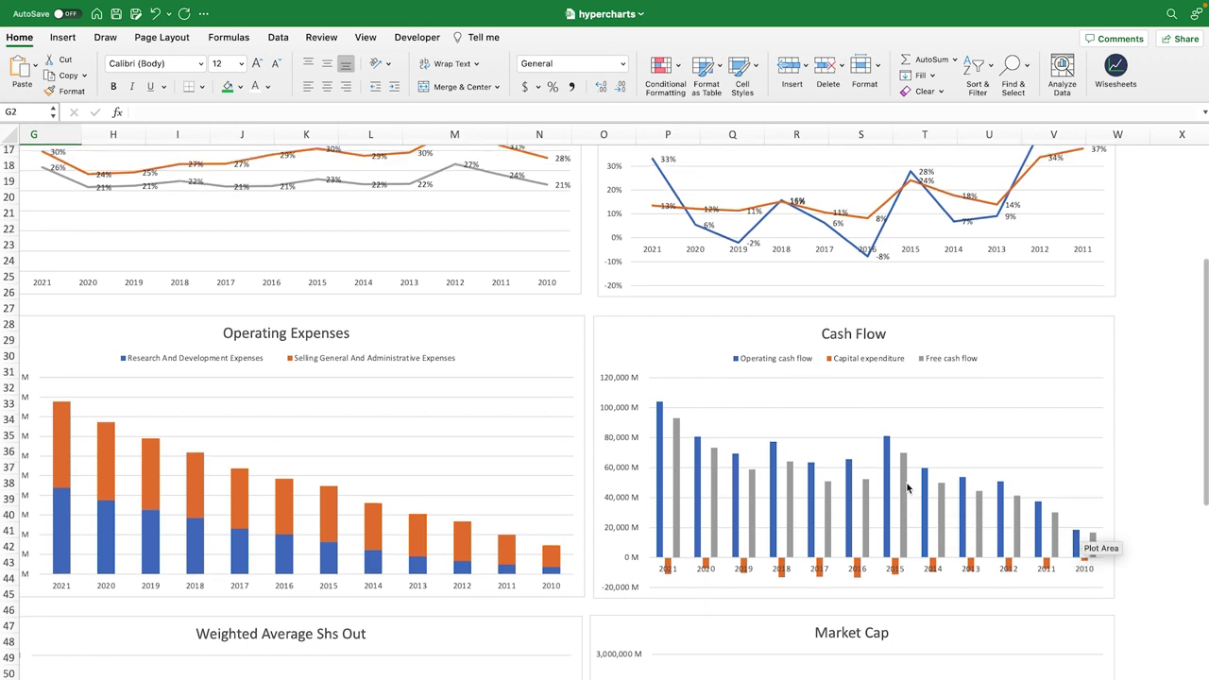
scroll(906, 501, "left", 10)
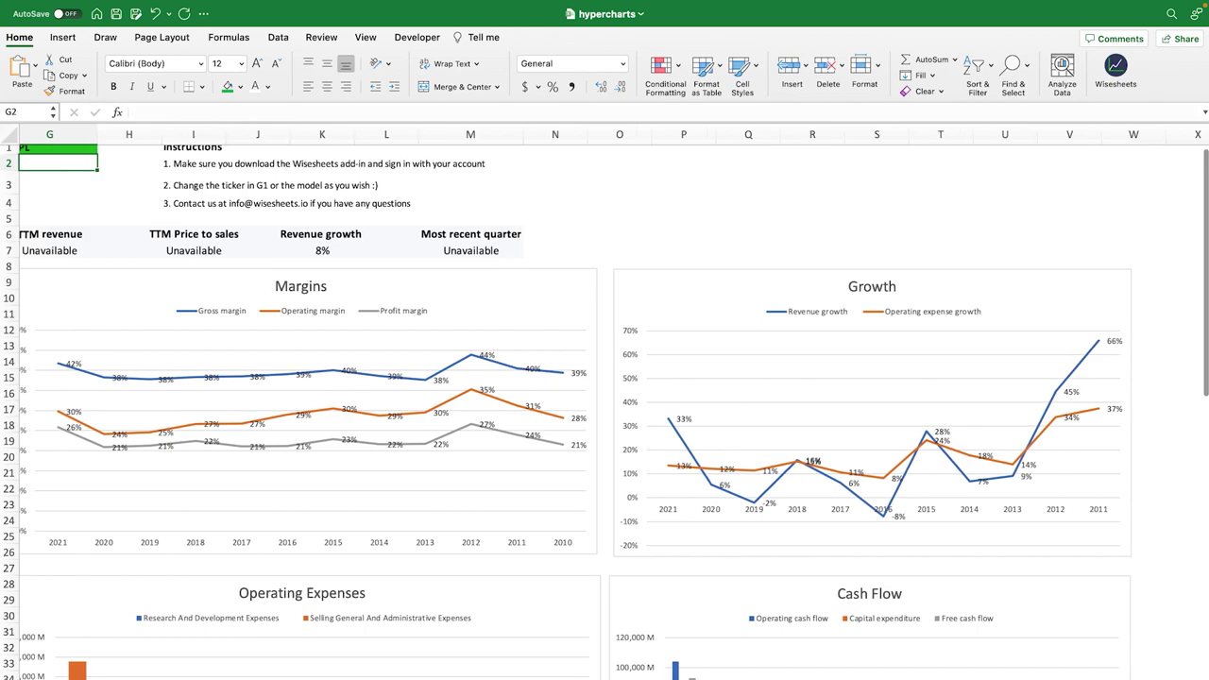
scroll(906, 501, "down", 3)
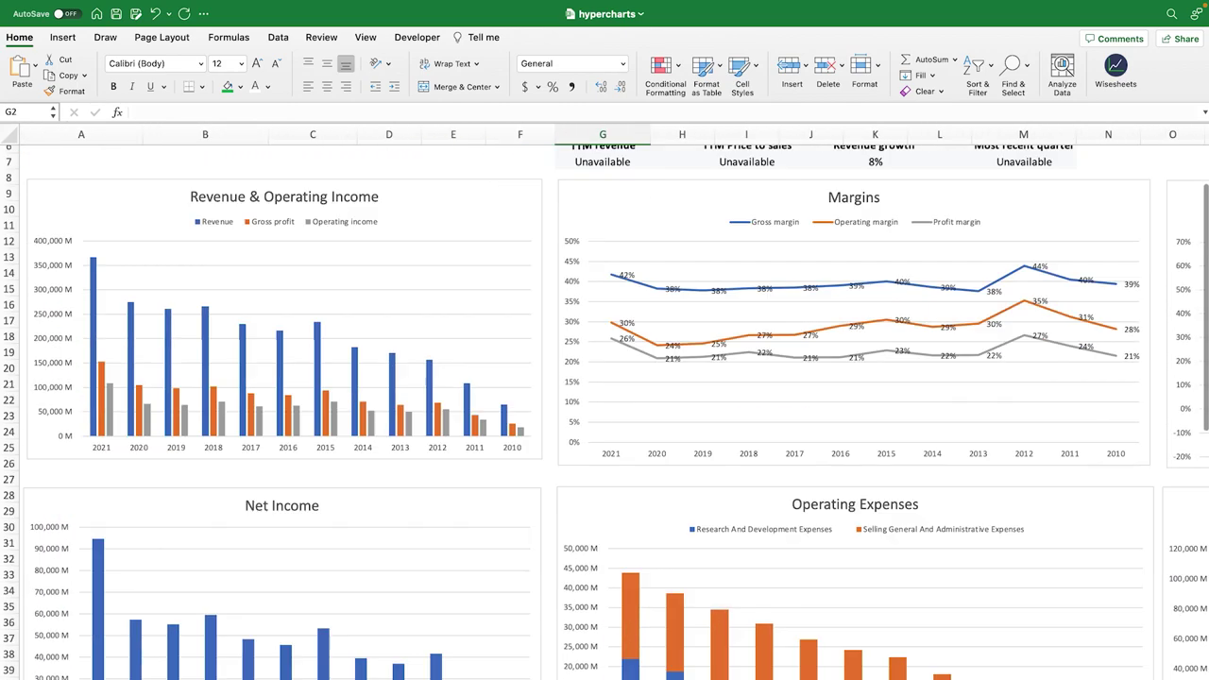